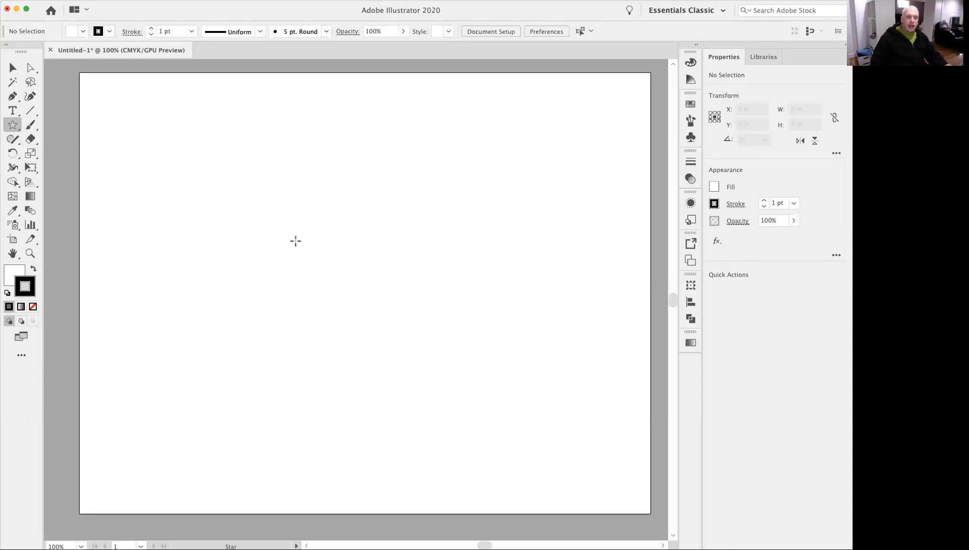
Create an 11-point star on the artboard with Radius 1 of 2.5396 in and Radius 2 of 1.2698 in.
drag(325, 228, 411, 325)
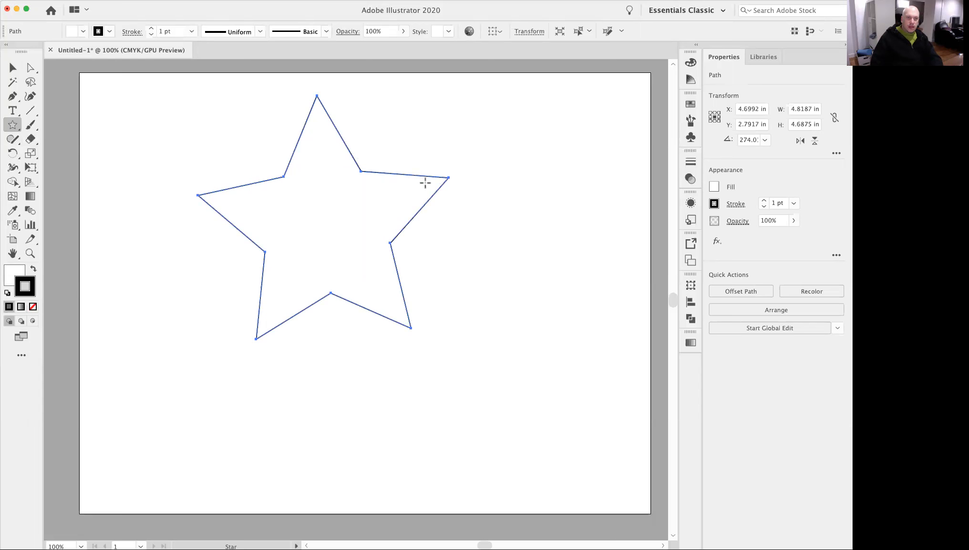
key(Delete)
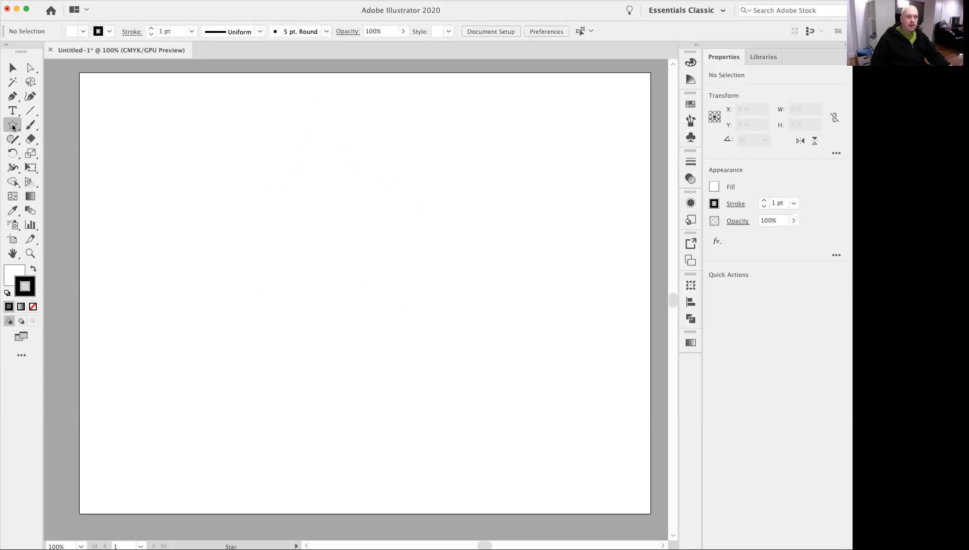
click(368, 255)
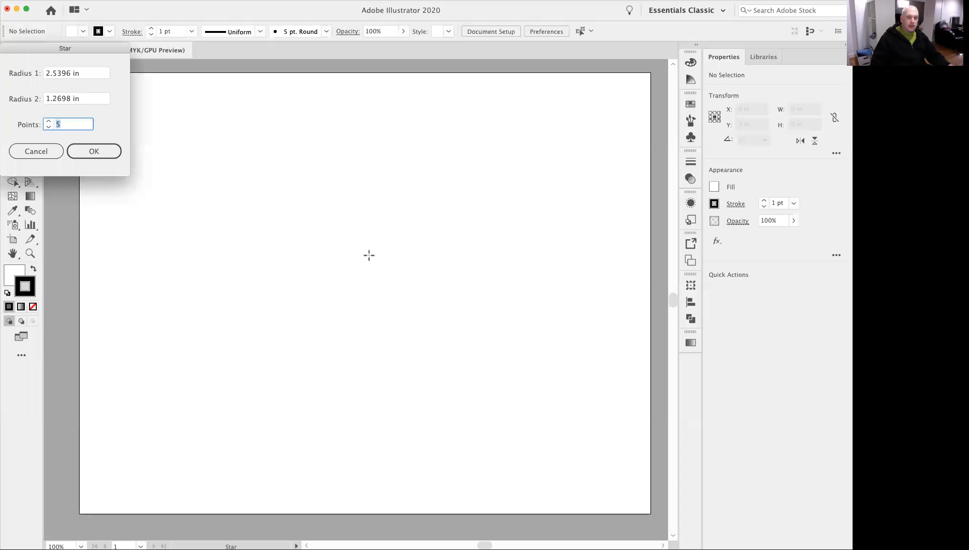
drag(92, 47, 379, 187)
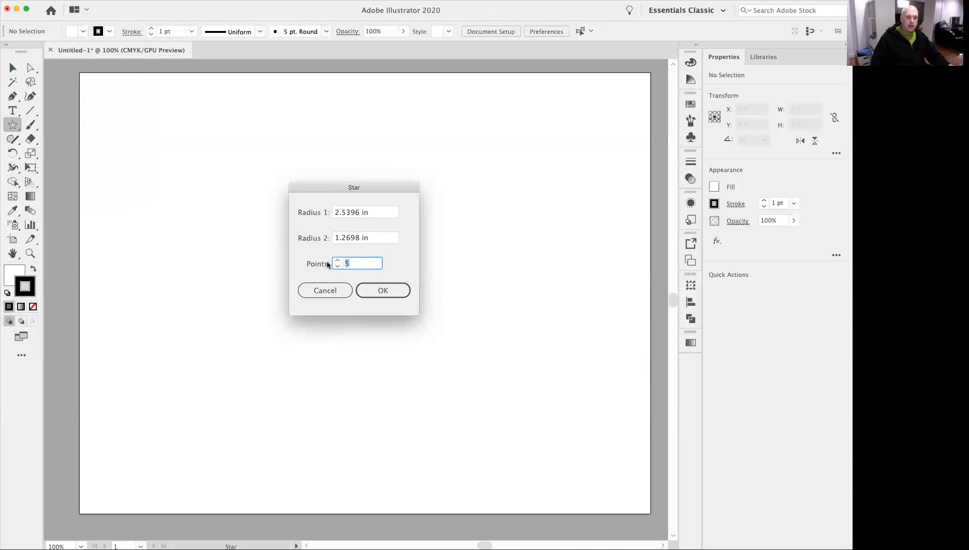
click(321, 292)
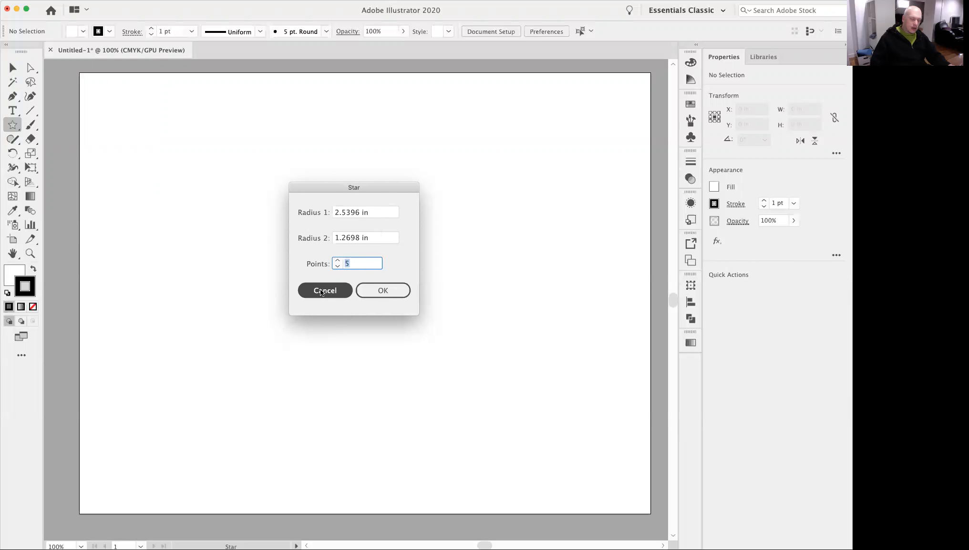
text(11)
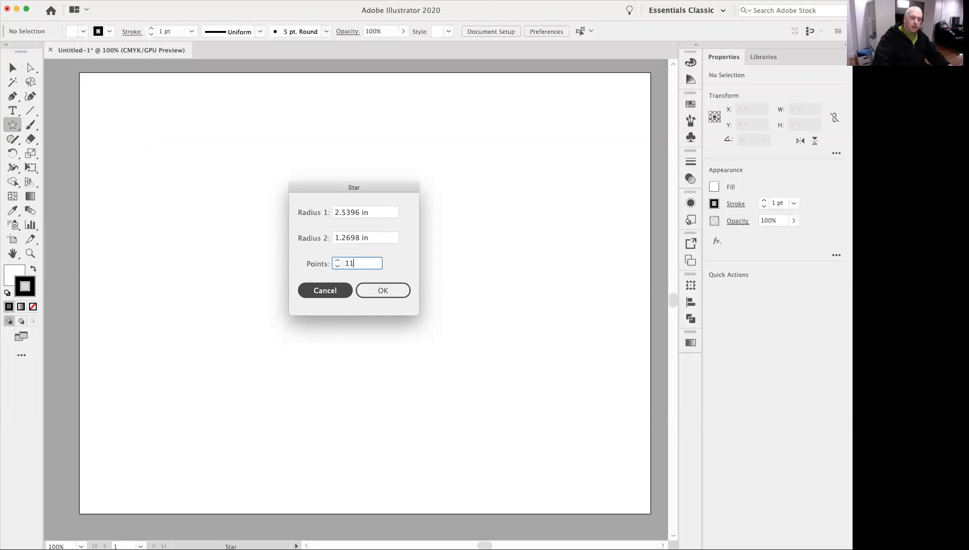
click(390, 290)
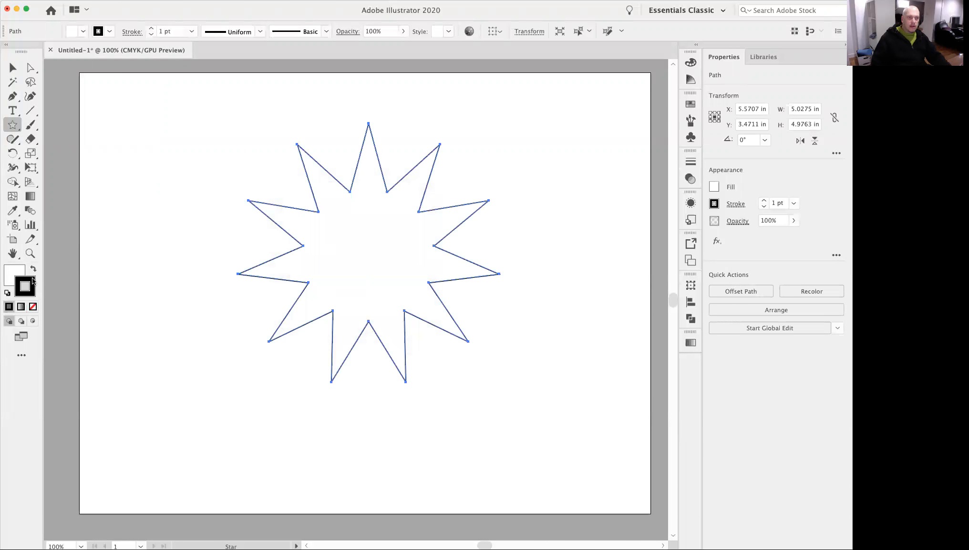
Shift the star slightly to the left and give it a solid black fill with no stroke.
click(13, 68)
drag(201, 244, 320, 249)
drag(429, 279, 493, 289)
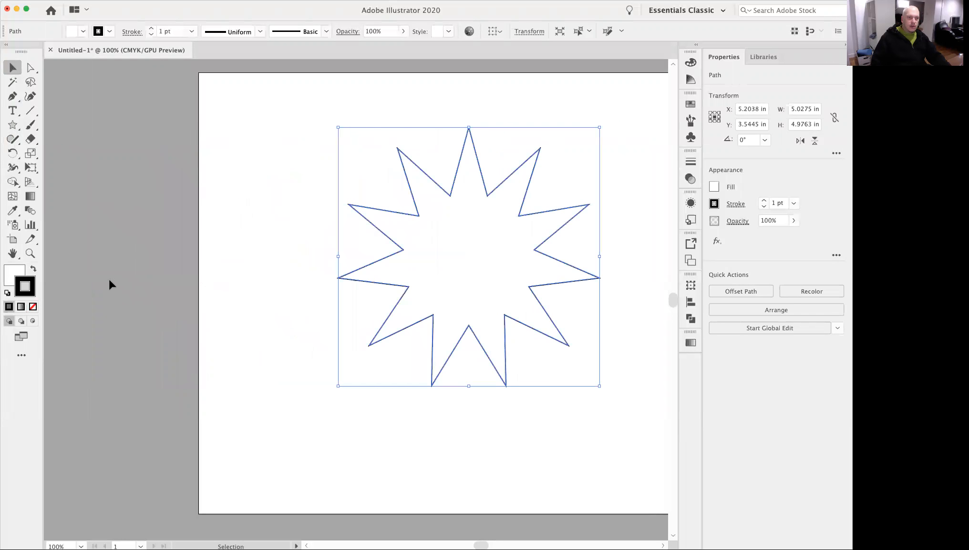
click(33, 271)
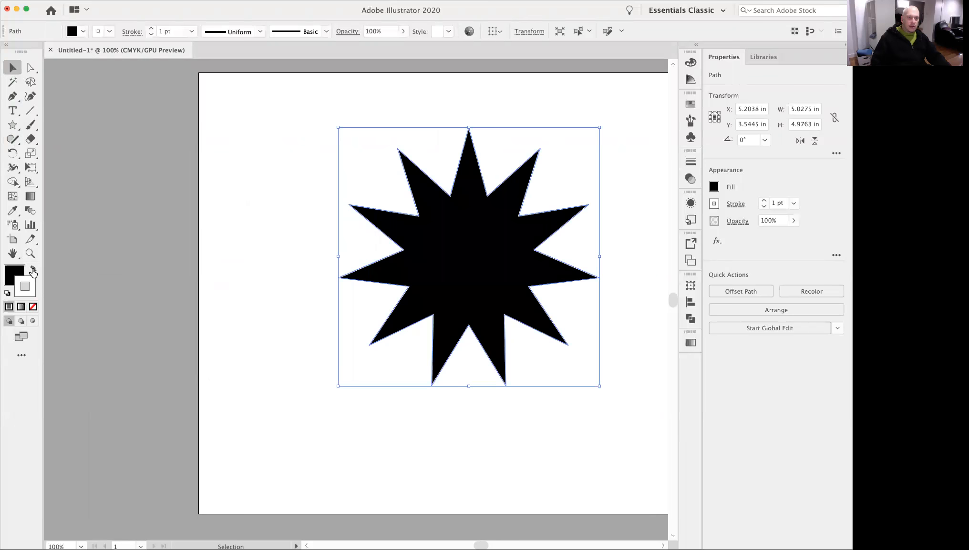
click(33, 309)
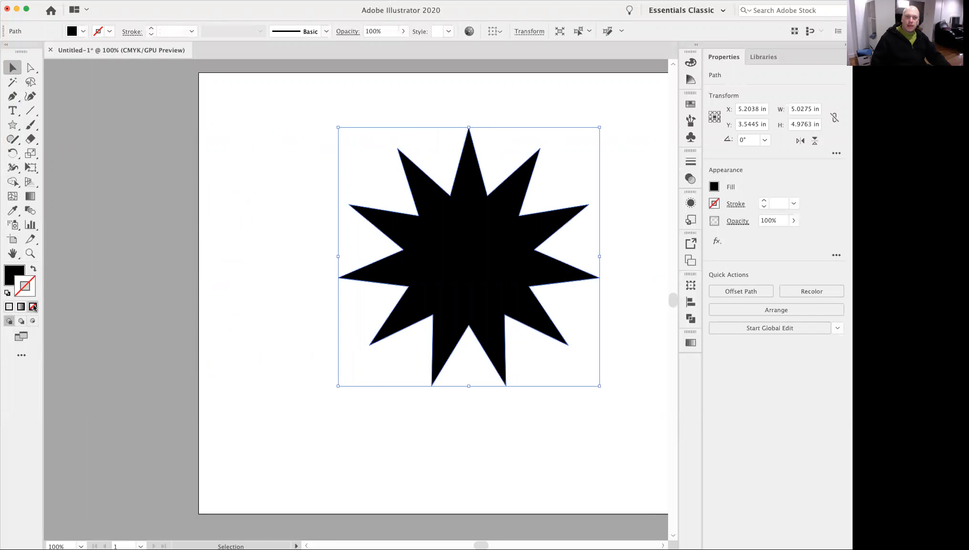
click(373, 401)
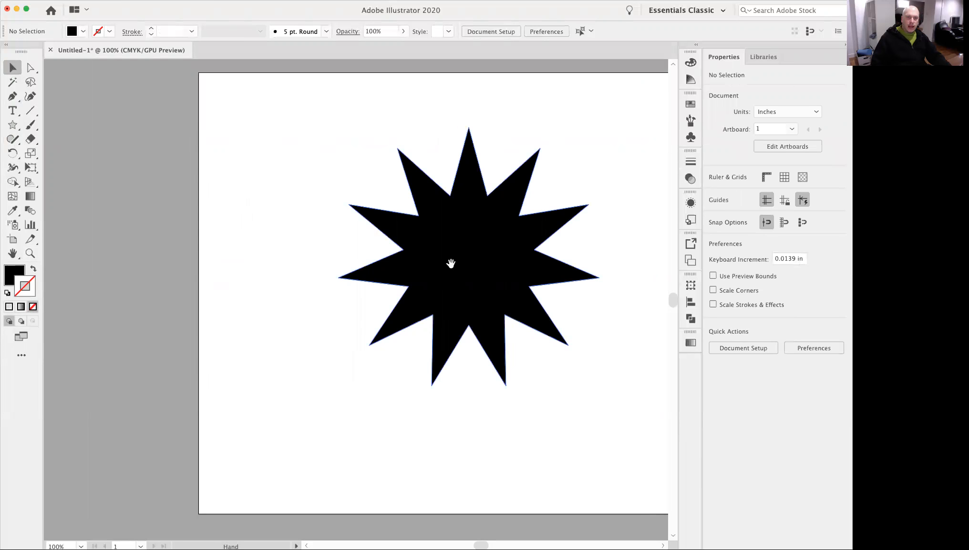
Draw a circle about 3.79 in across outward from the star's centre with the Ellipse tool.
super+click(432, 265)
mouse_move(404, 289)
mouse_down()
mouse_move(404, 268)
mouse_move(397, 285)
mouse_up()
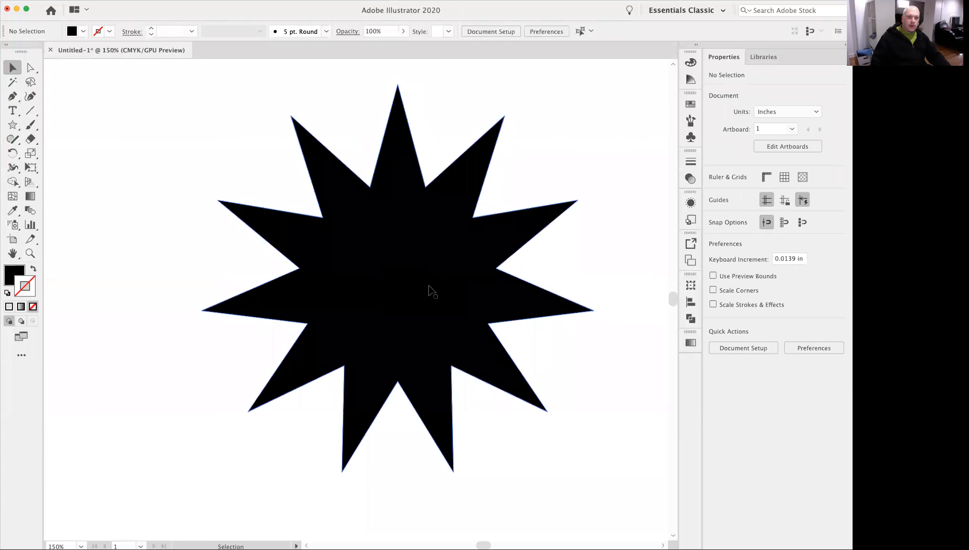
click(432, 287)
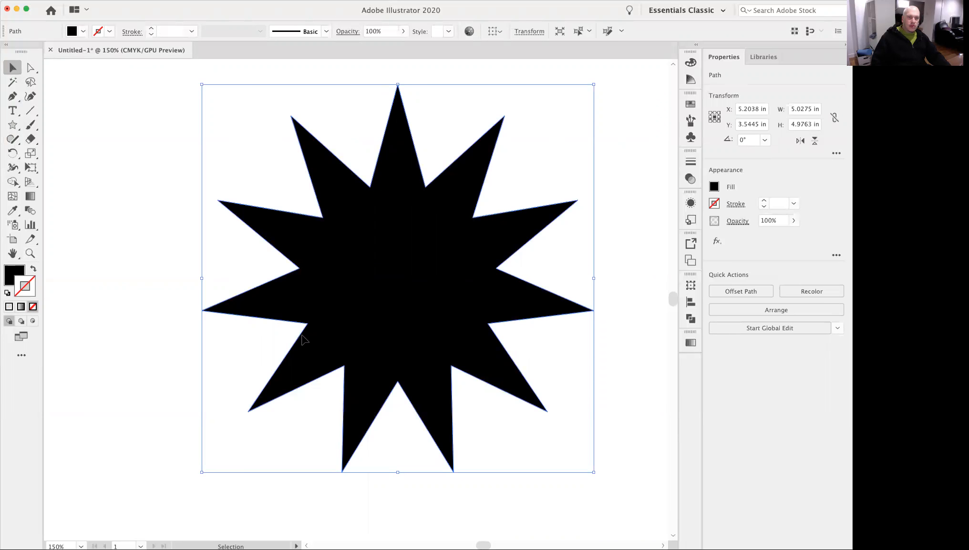
click(13, 125)
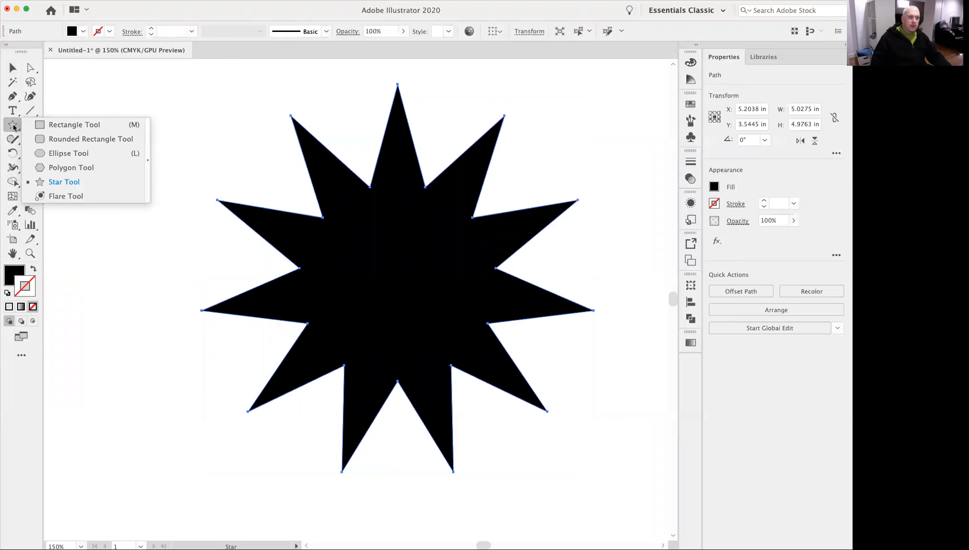
click(74, 154)
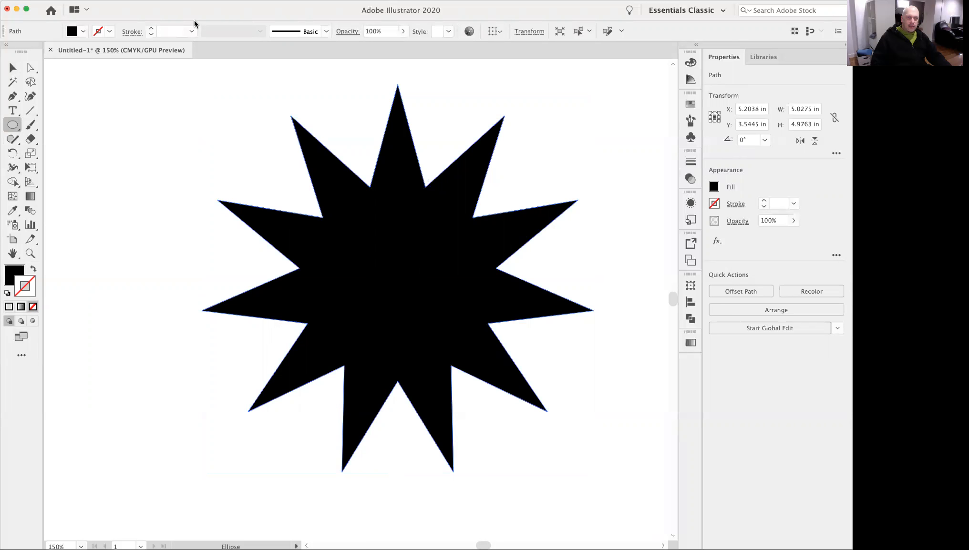
click(221, 0)
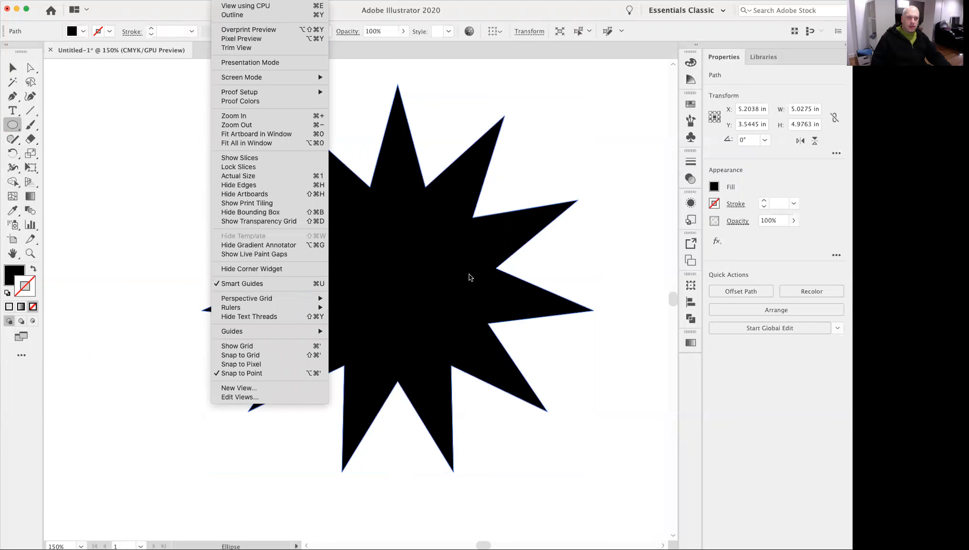
click(535, 148)
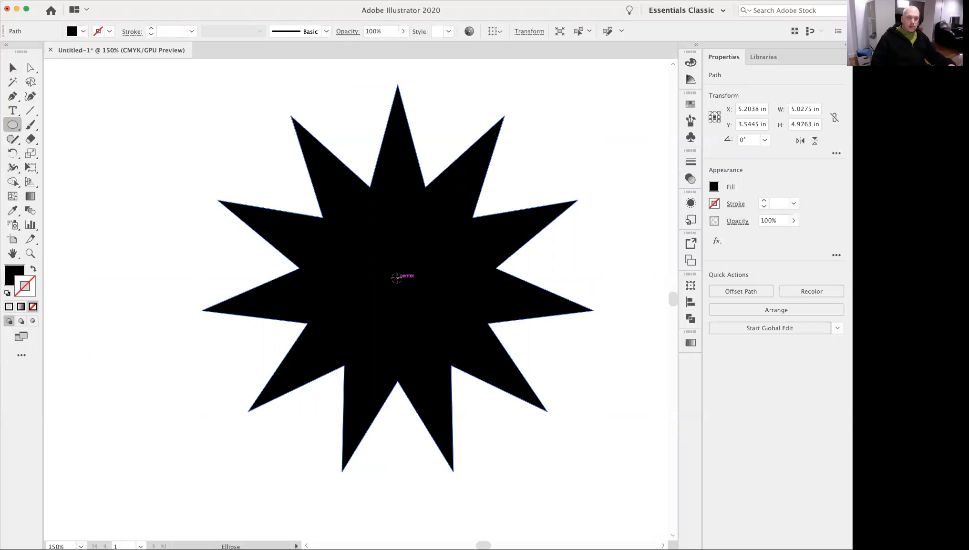
mouse_move(397, 278)
mouse_down()
mouse_move(443, 329)
mouse_move(464, 333)
mouse_move(455, 336)
mouse_move(468, 344)
mouse_move(470, 361)
mouse_move(486, 368)
mouse_move(483, 348)
mouse_move(458, 365)
mouse_move(443, 340)
mouse_move(451, 359)
mouse_move(506, 401)
mouse_move(576, 426)
mouse_move(546, 409)
mouse_up()
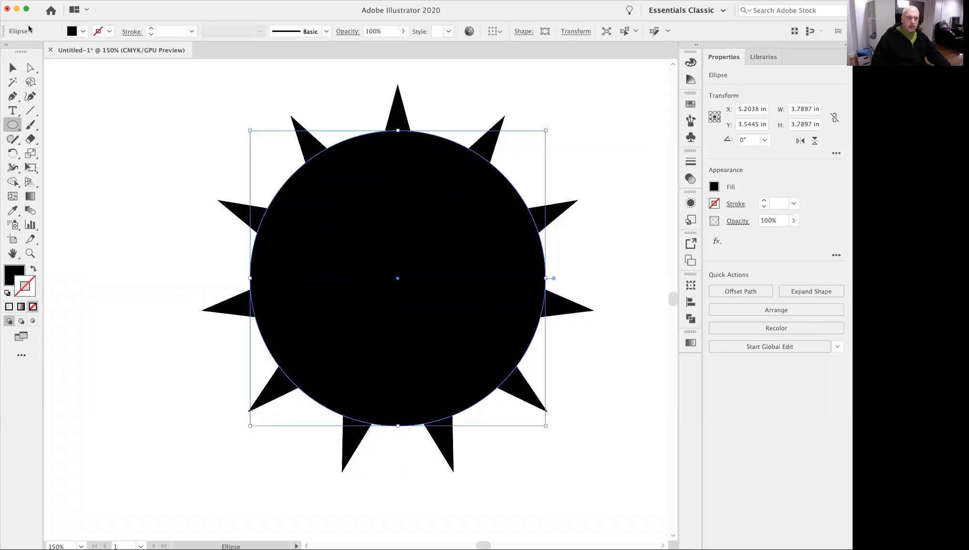
Swap fill and stroke on both the circle and the star, giving each a black 1 pt outline and no fill.
click(13, 67)
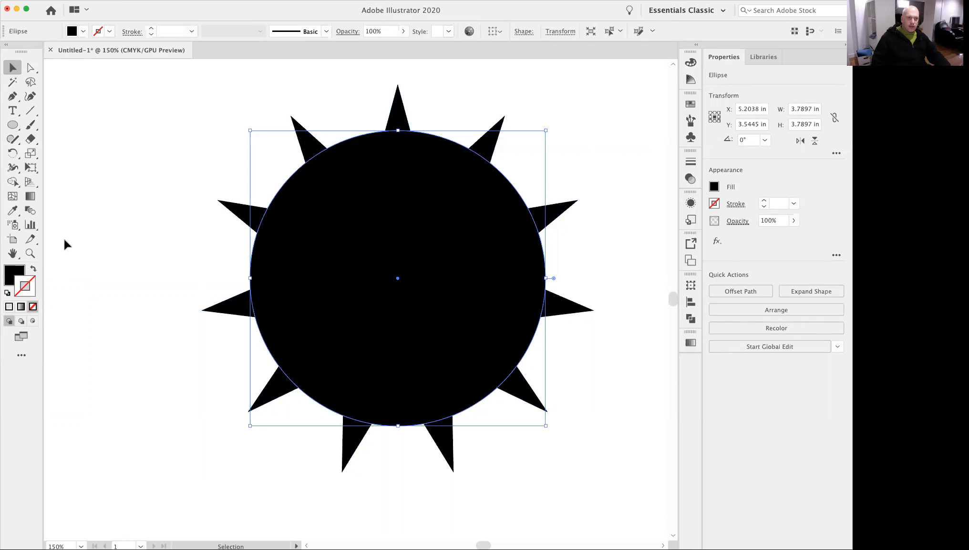
click(34, 270)
click(164, 173)
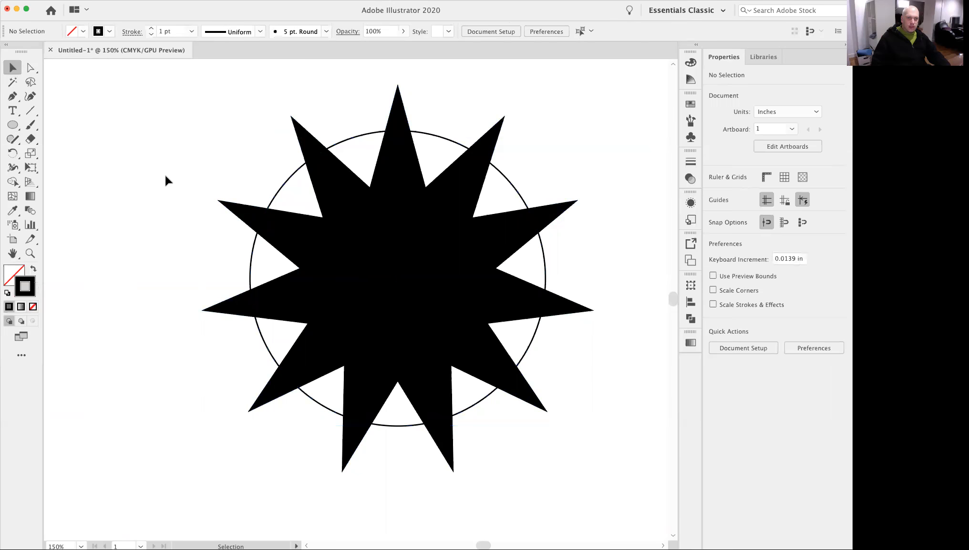
click(339, 203)
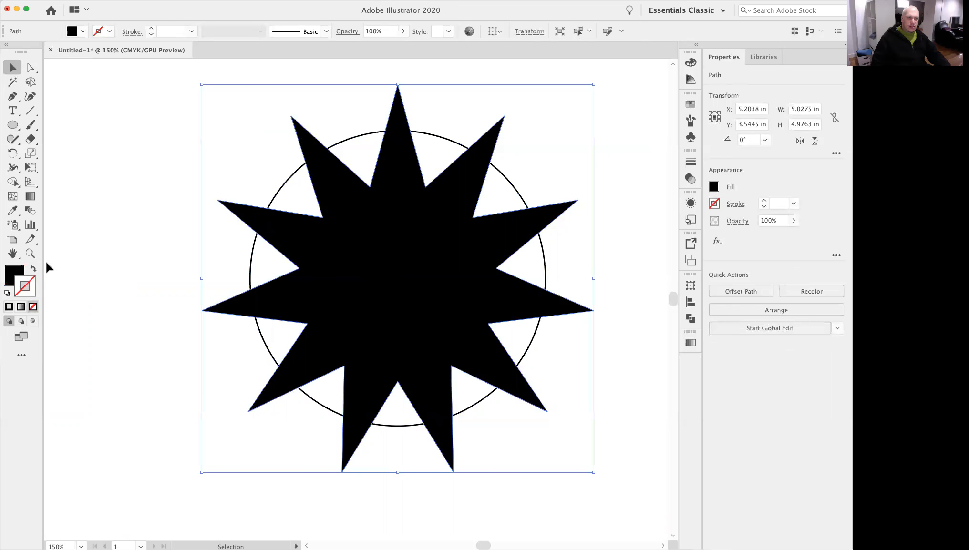
click(33, 270)
click(229, 286)
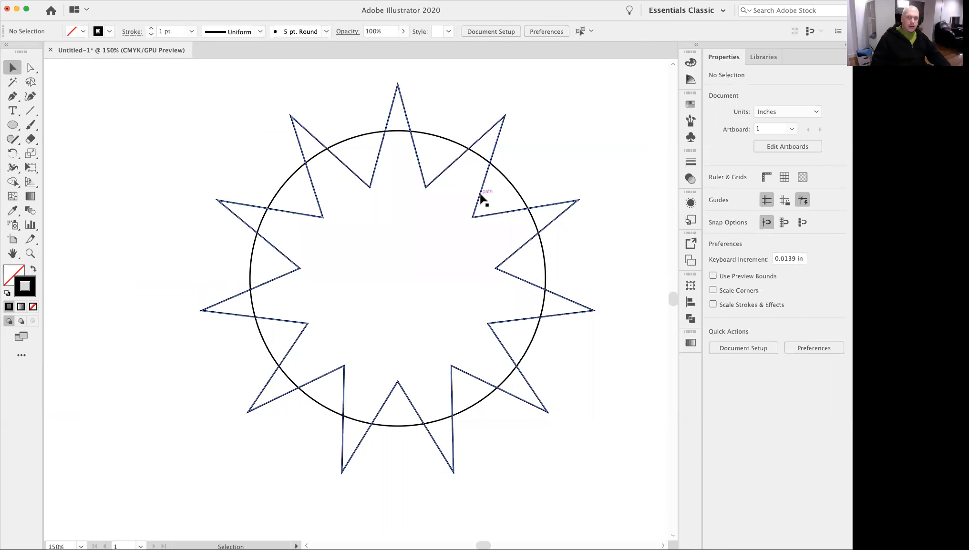
click(509, 184)
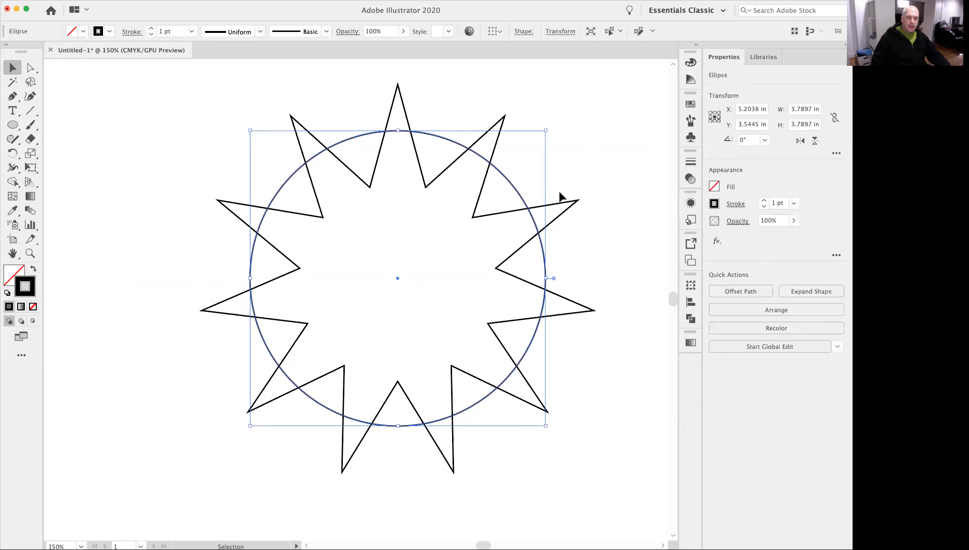
click(558, 139)
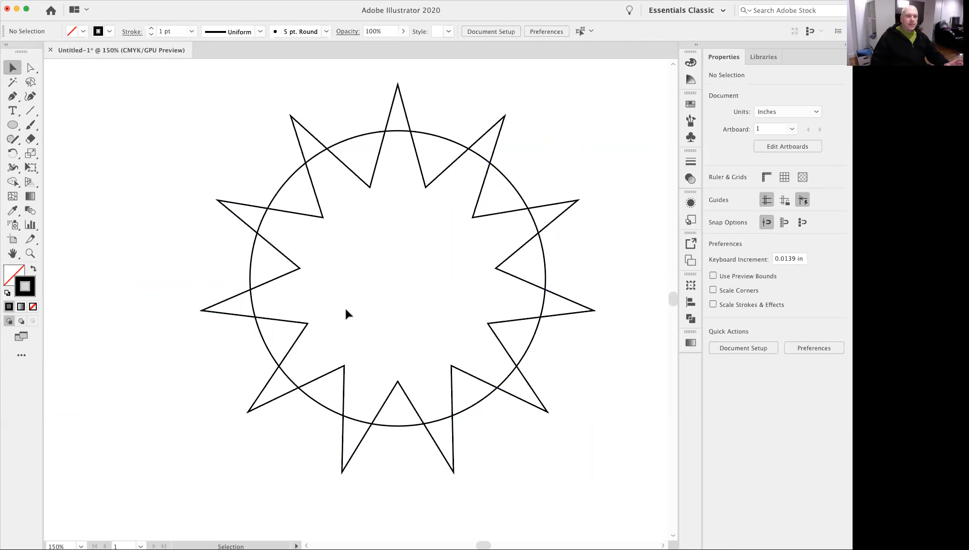
Draw a smaller concentric circle about 1.47 in across from the centre of the star.
click(14, 126)
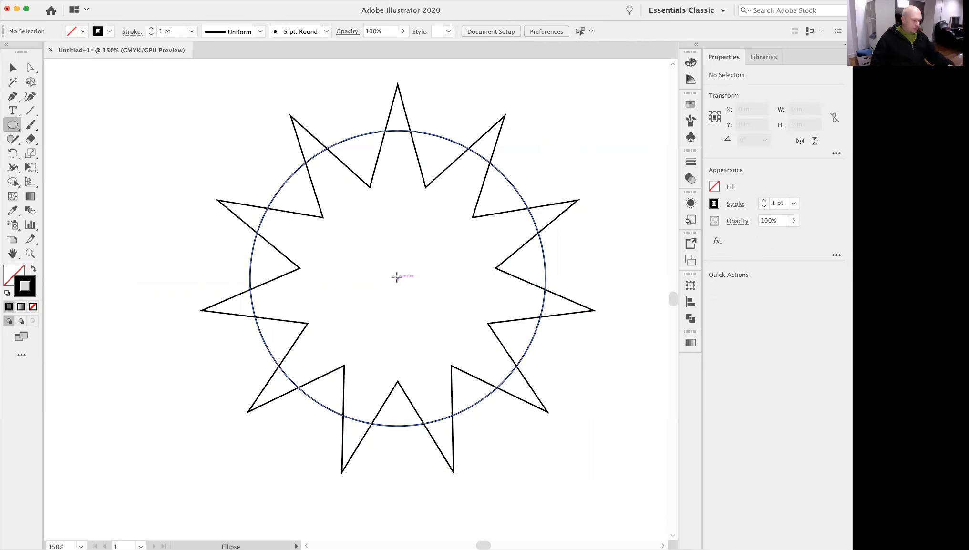
drag(397, 278, 455, 329)
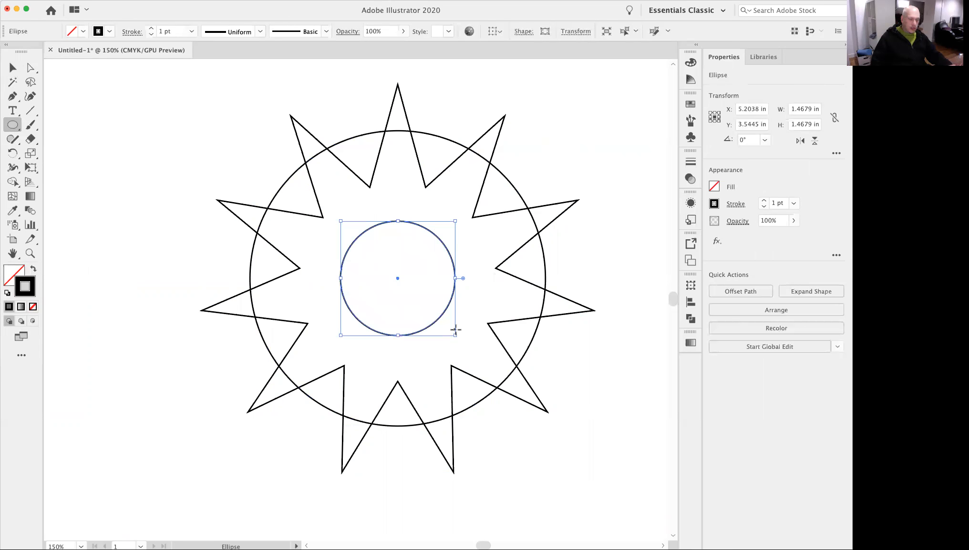
click(13, 67)
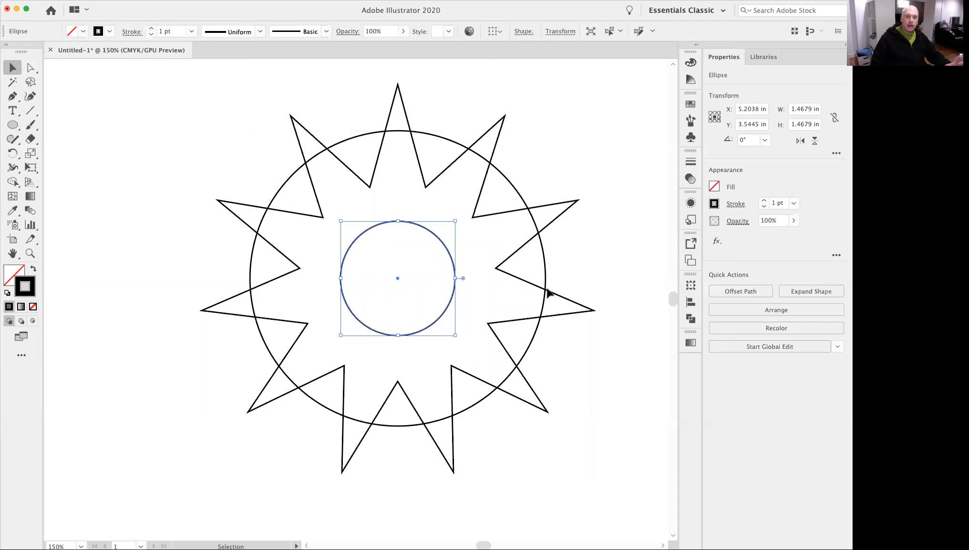
click(609, 228)
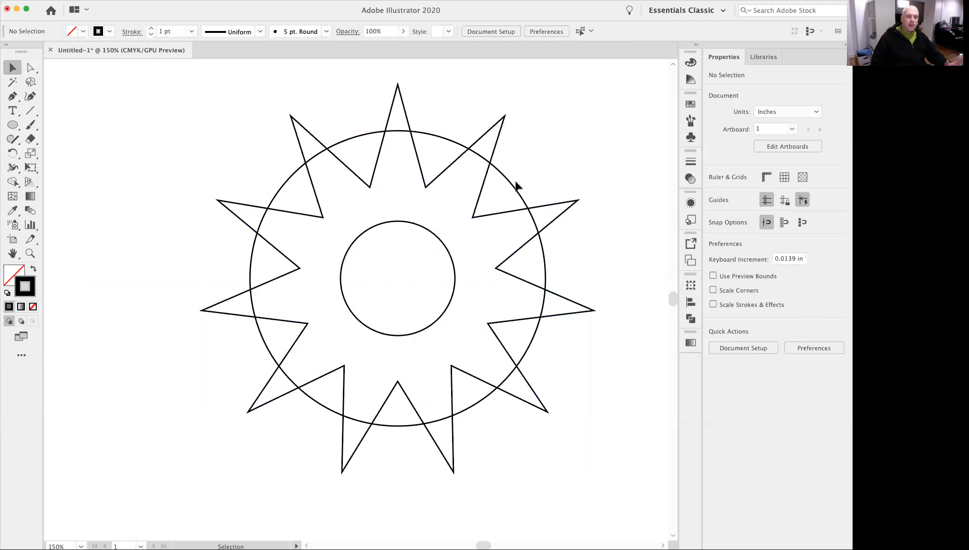
Copy the large circle and paste the duplicate in front, exactly aligned with the original.
click(512, 188)
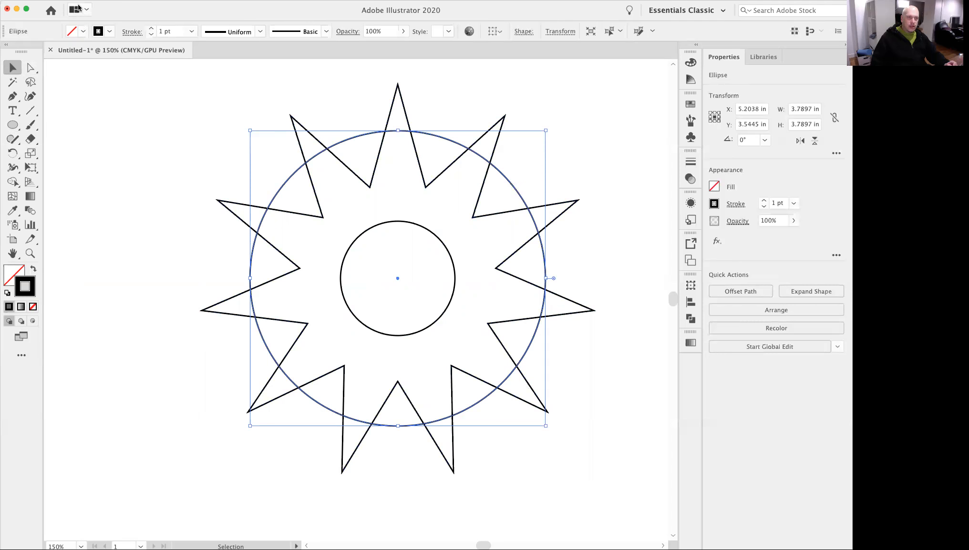
click(92, 0)
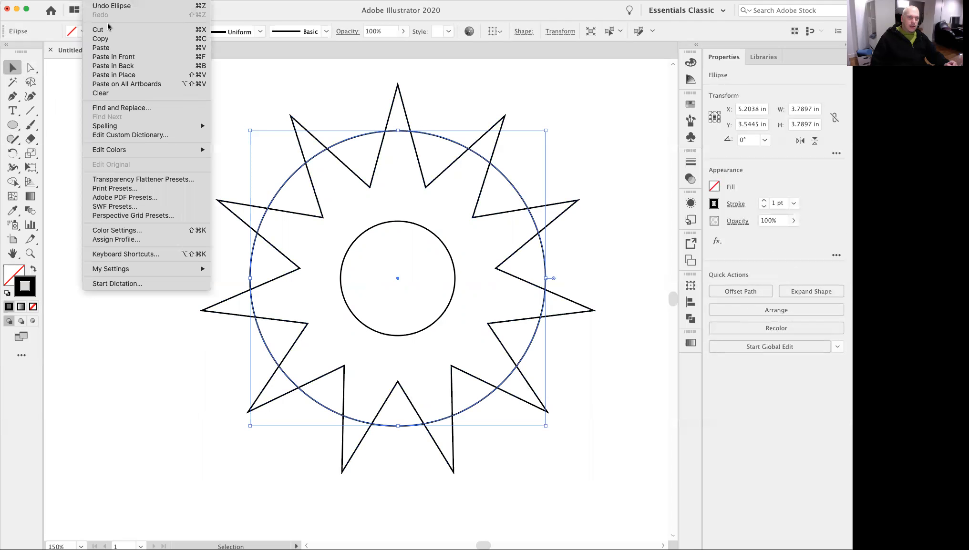
click(109, 38)
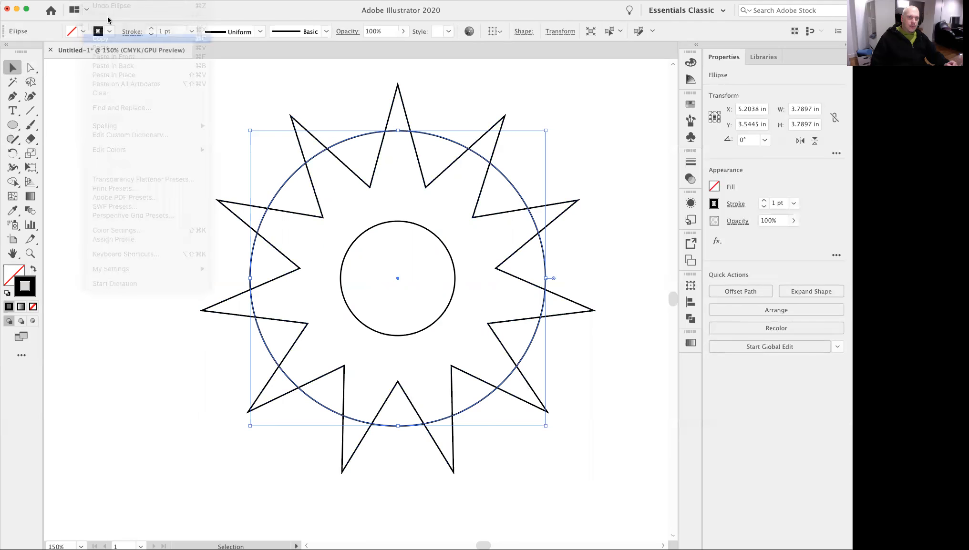
click(92, 0)
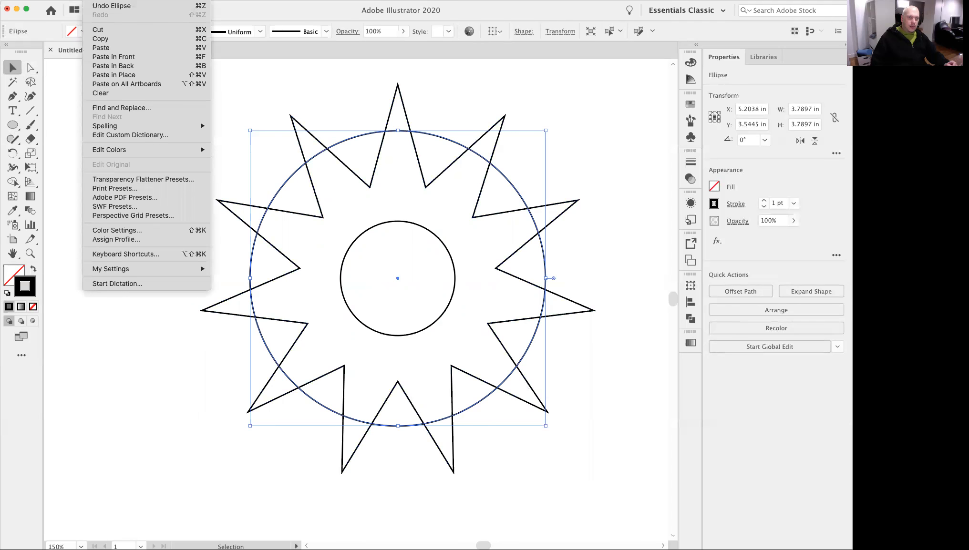
click(117, 57)
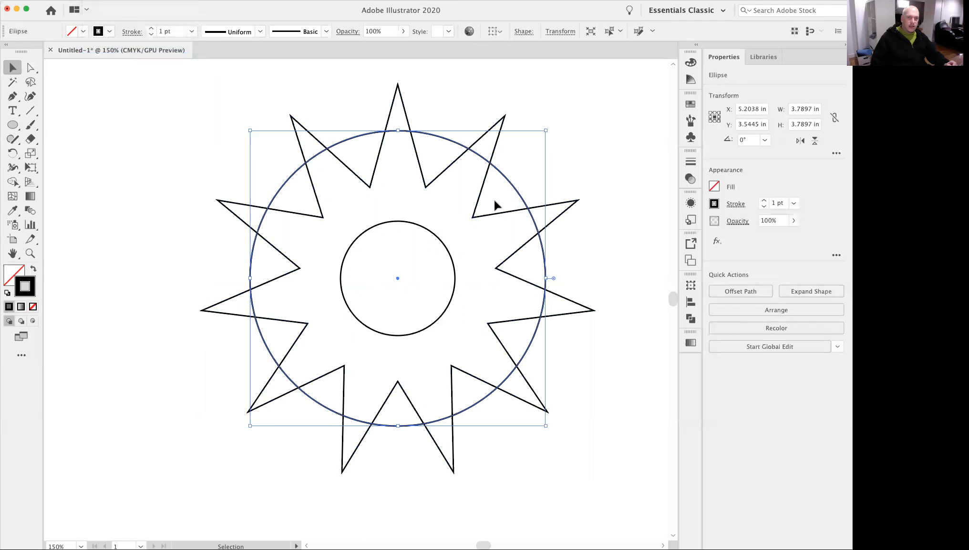
key(shift+Left)
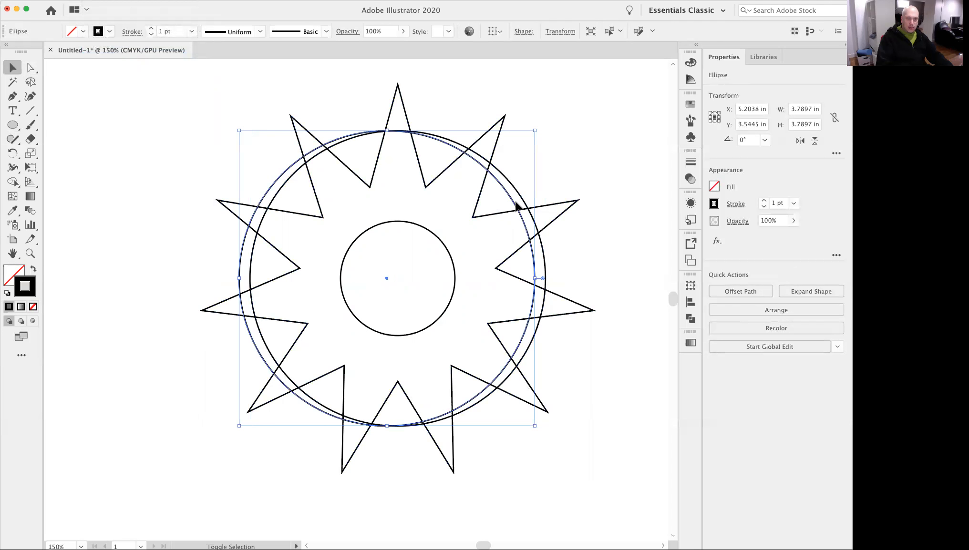
key(shift+Right)
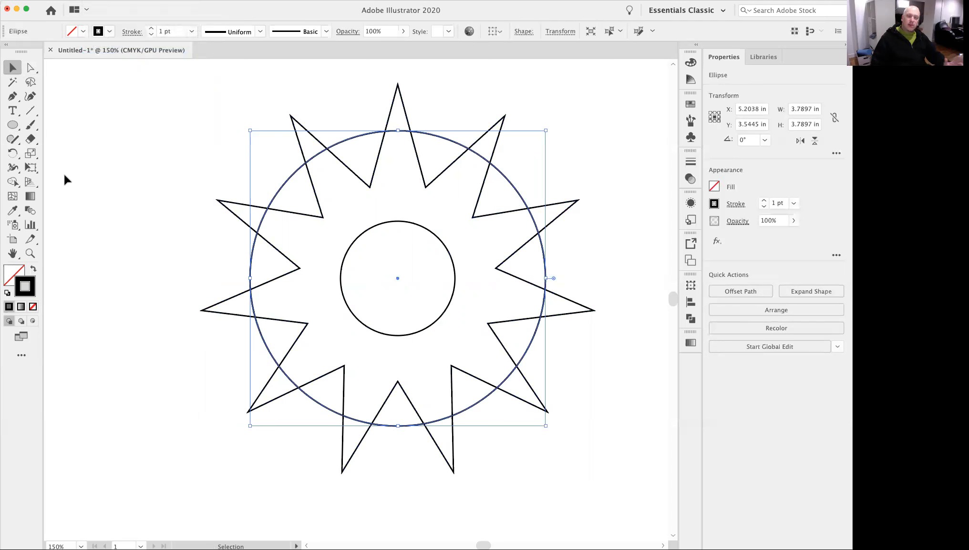
Preview a uniform 80% scale of the duplicated large circle about its centre with the Scale tool.
click(31, 154)
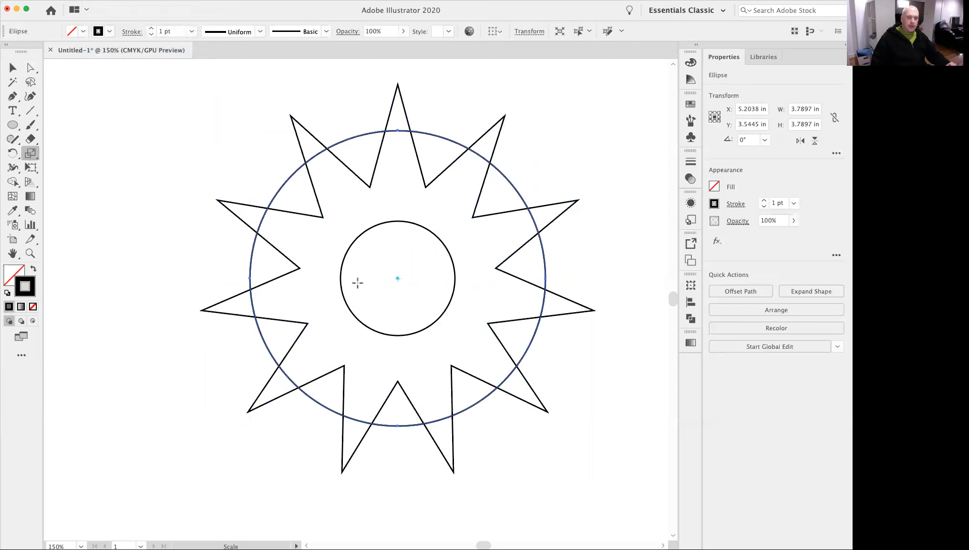
key(super+space)
drag(379, 265, 533, 327)
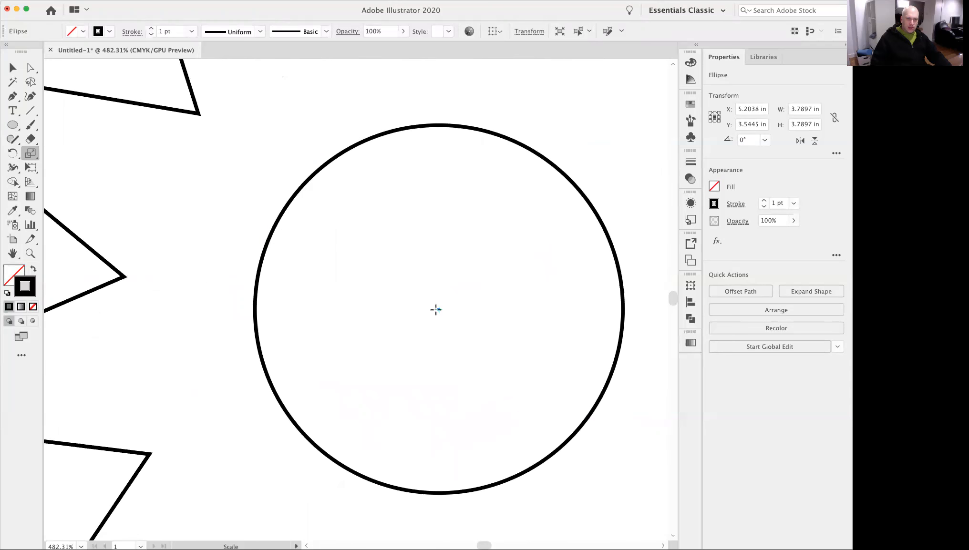
key(super+space)
drag(450, 299, 330, 296)
key(space)
drag(492, 303, 420, 289)
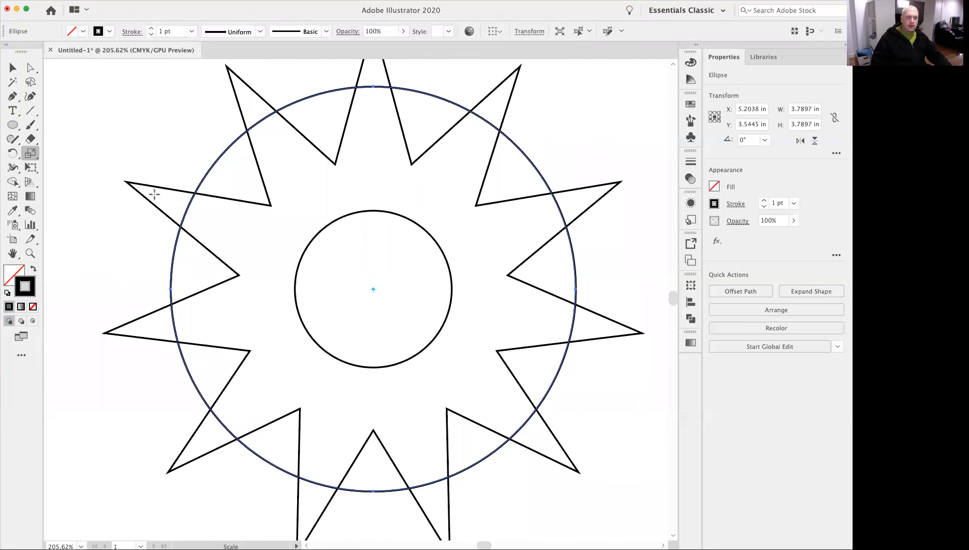
double_click(32, 157)
drag(65, 48, 497, 176)
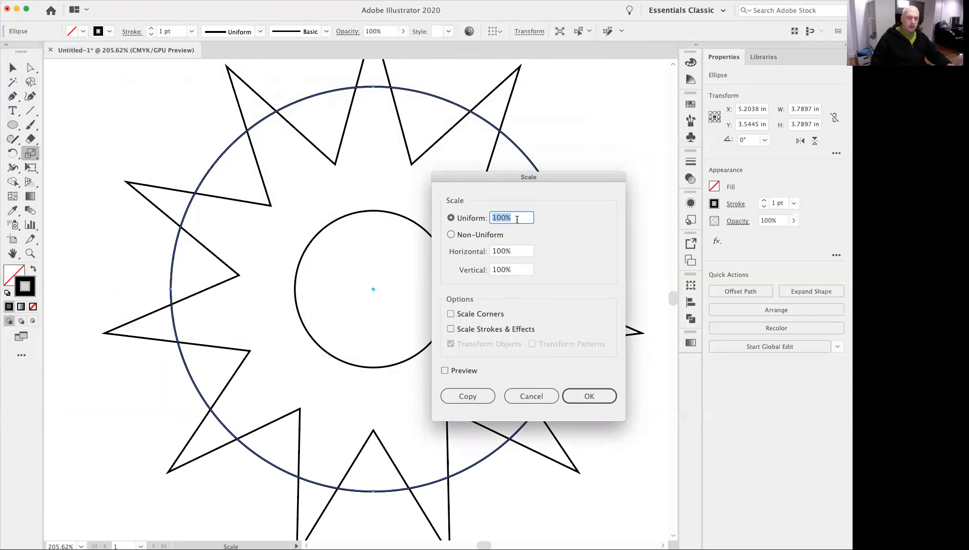
text(80)
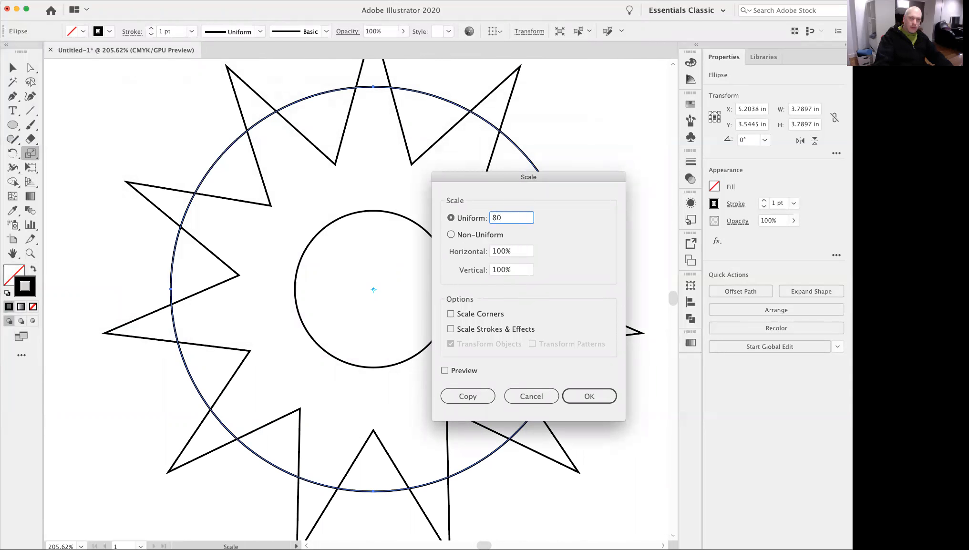
click(462, 393)
click(445, 371)
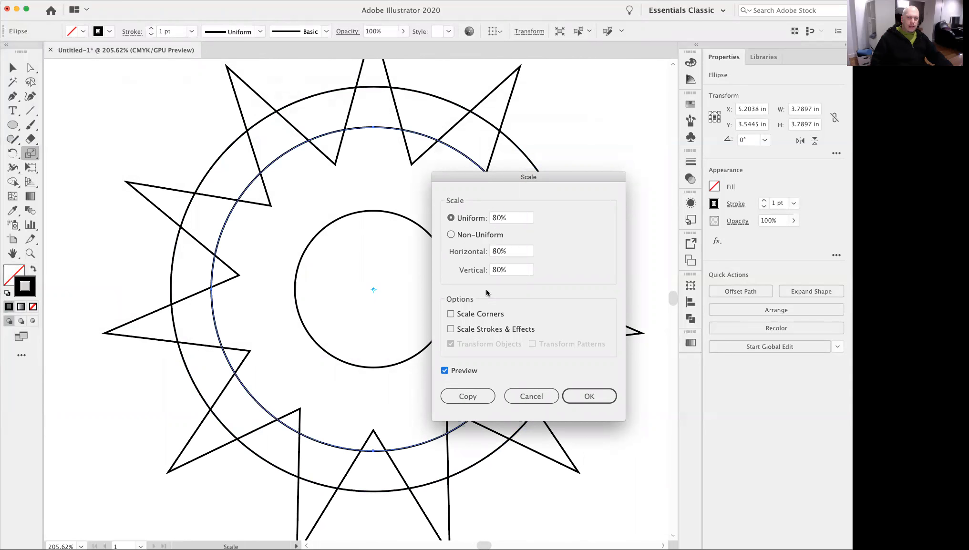
Set the duplicate circle's uniform scale to 85%, apply it, and clear the selection.
double_click(513, 218)
text(85)
key(Tab)
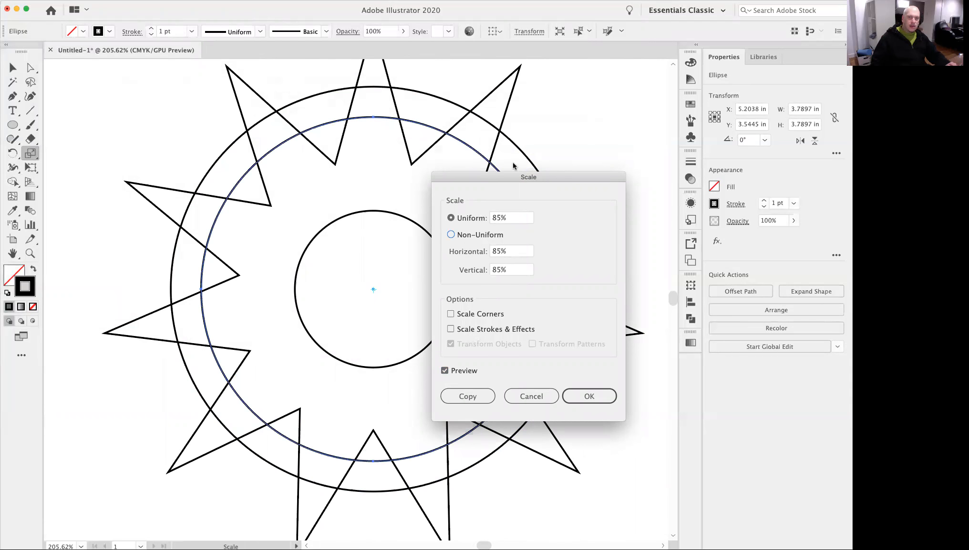
drag(493, 186, 517, 191)
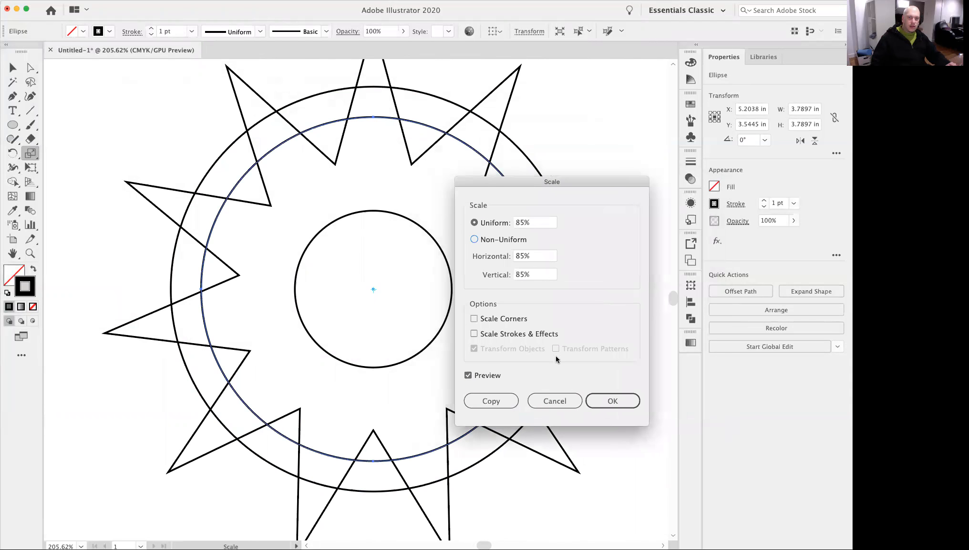
click(603, 405)
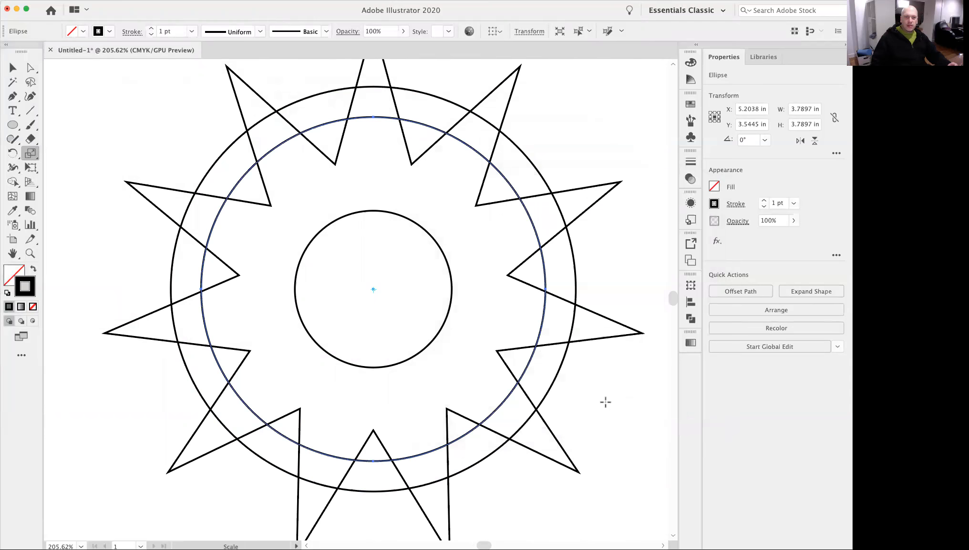
click(13, 68)
click(185, 138)
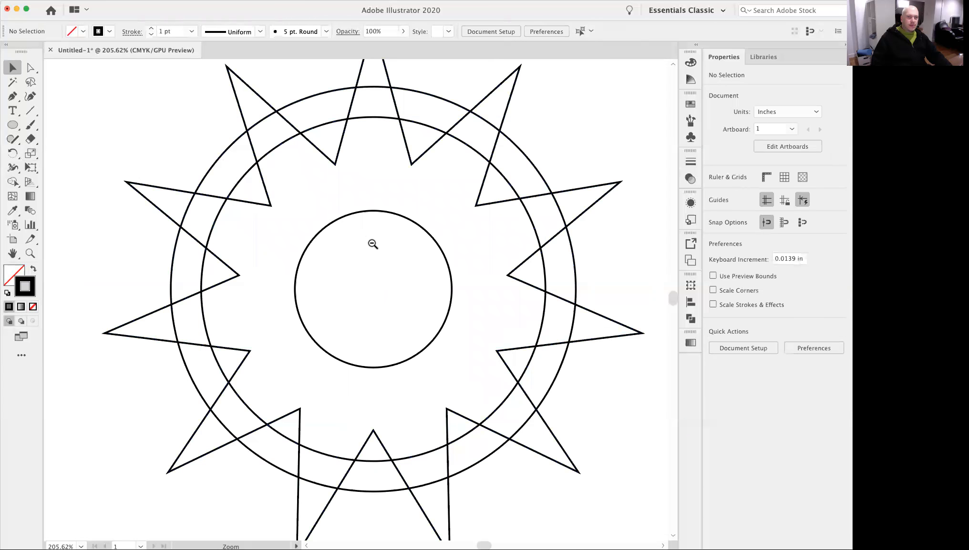
Display the Pathfinder options for combining shapes.
alt+super+click(372, 243)
alt+super+click(418, 286)
drag(408, 311, 445, 262)
drag(326, 274, 408, 282)
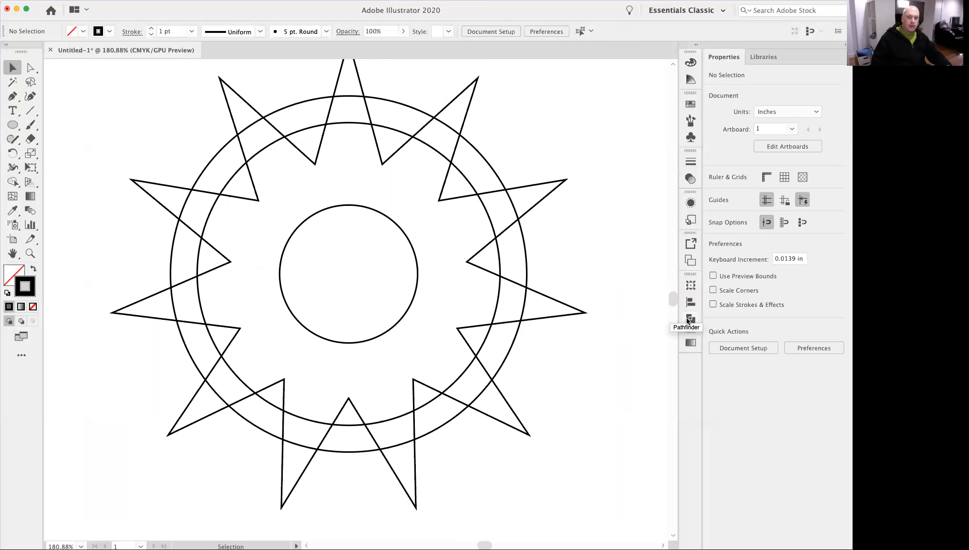
click(250, 0)
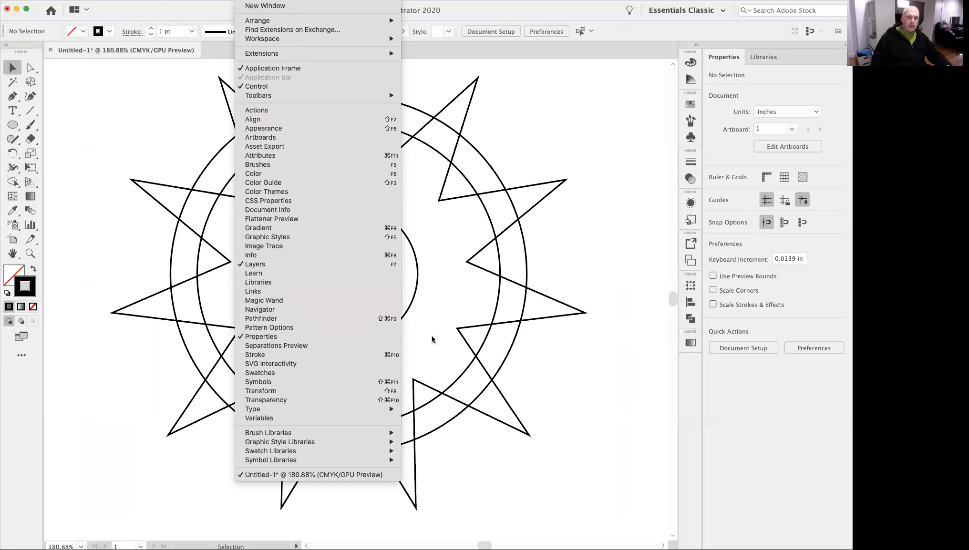
click(286, 318)
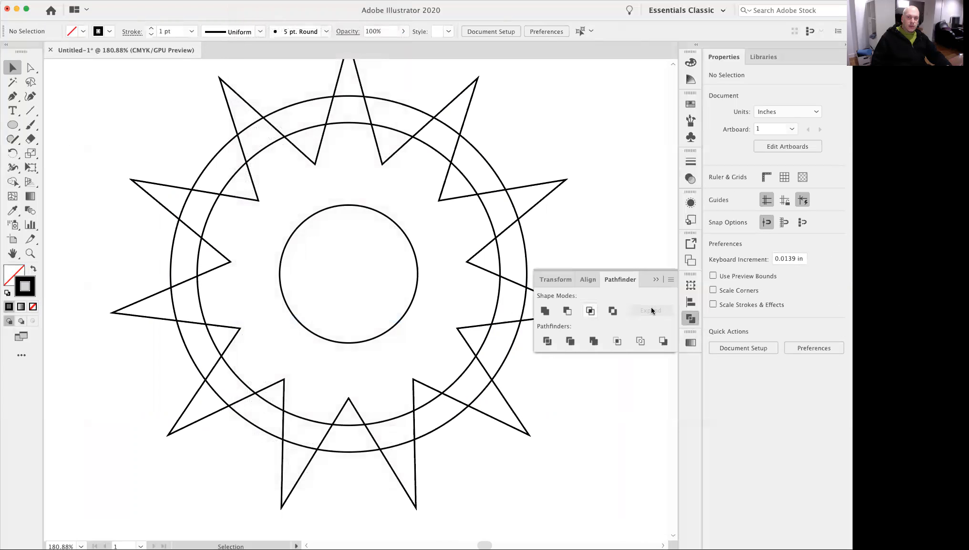
Draw a practice circle about 1.06 in across in the empty area beside the star and give it a black fill without stroke.
drag(551, 375, 448, 366)
alt+super+click(441, 348)
alt+super+click(415, 287)
drag(403, 282, 431, 330)
click(8, 126)
drag(411, 184, 467, 239)
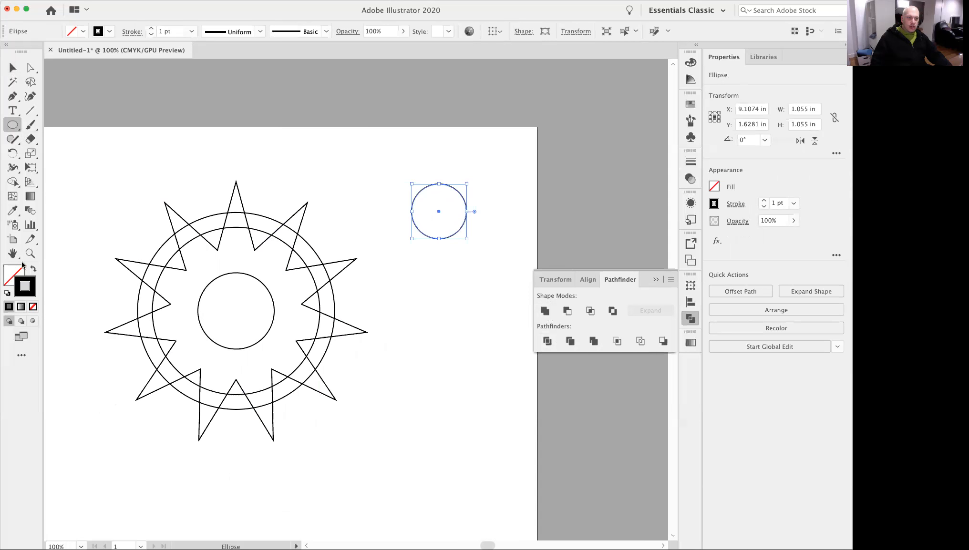
click(32, 269)
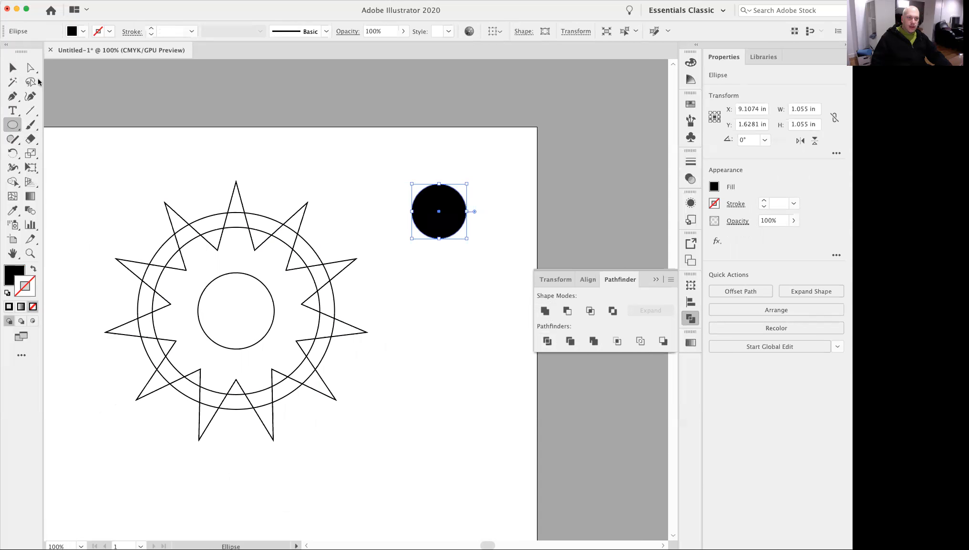
Duplicate the black circle diagonally so the copy partly overlaps the original, and merge the two with Unite.
click(12, 69)
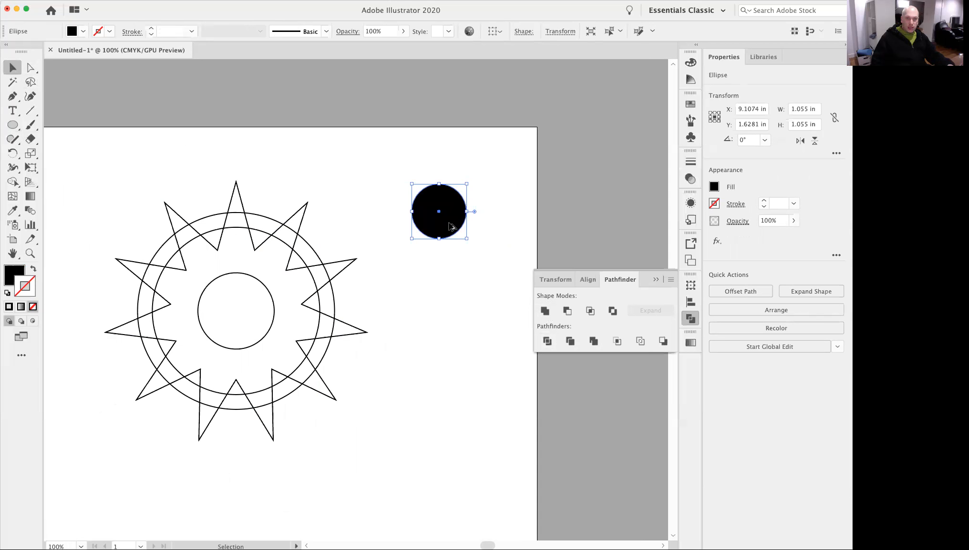
drag(450, 224, 477, 254)
click(510, 193)
click(434, 205)
click(476, 247)
drag(500, 180, 432, 251)
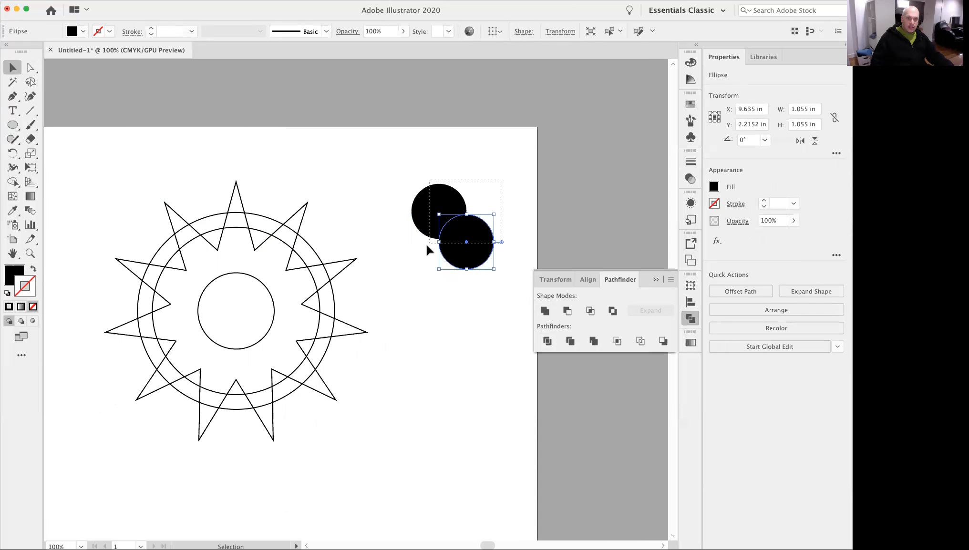
click(543, 313)
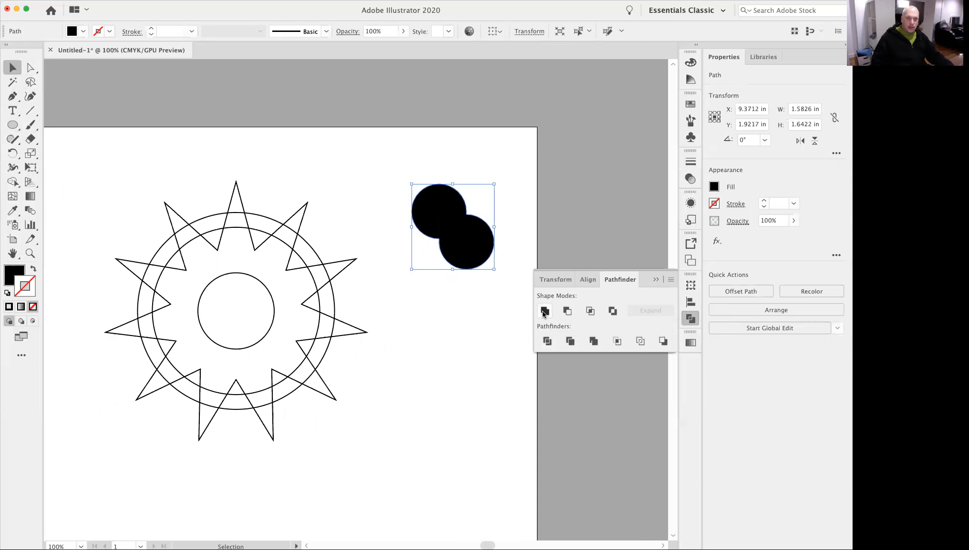
Draw a circle about 0.96 in across over the merged shape's upper lobe and subtract it with Minus Front.
click(439, 321)
click(13, 125)
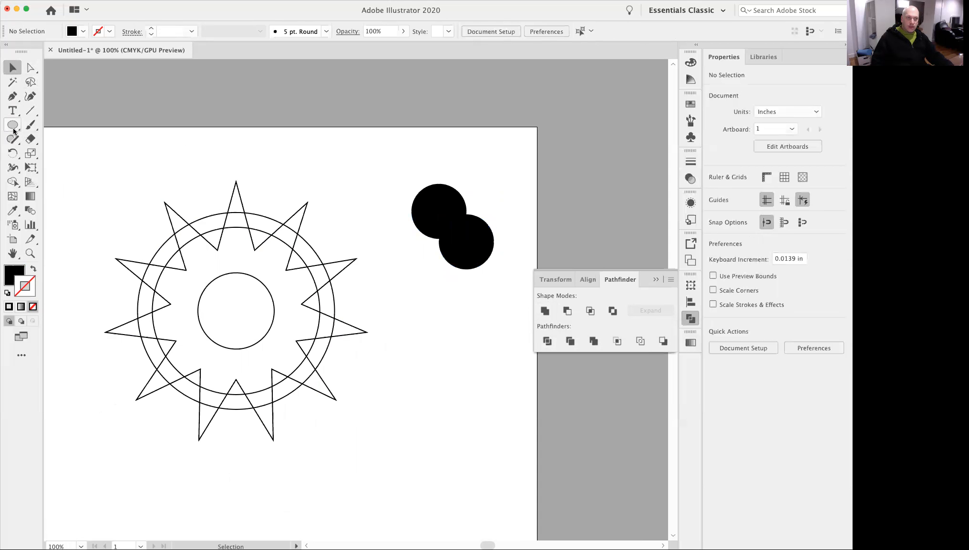
drag(471, 156, 422, 204)
key(v)
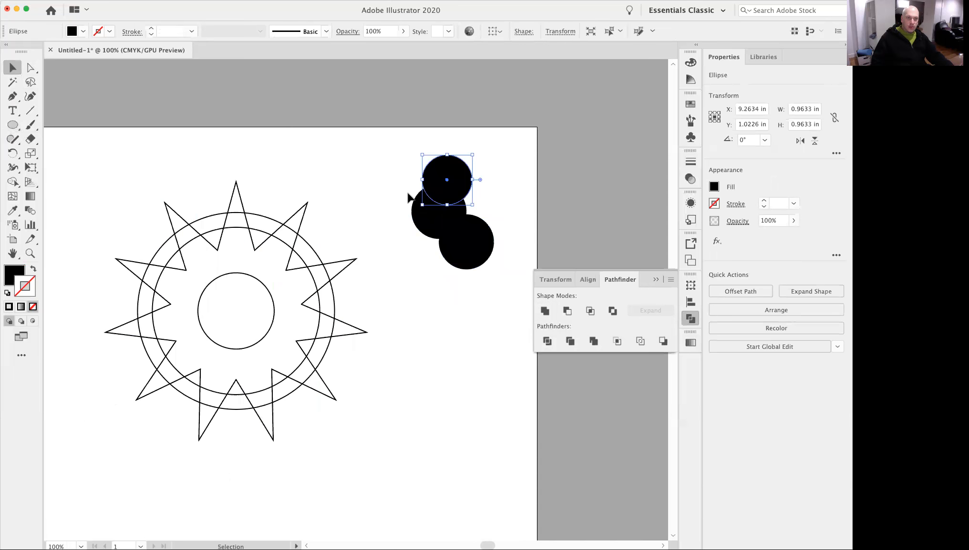
shift+click(462, 228)
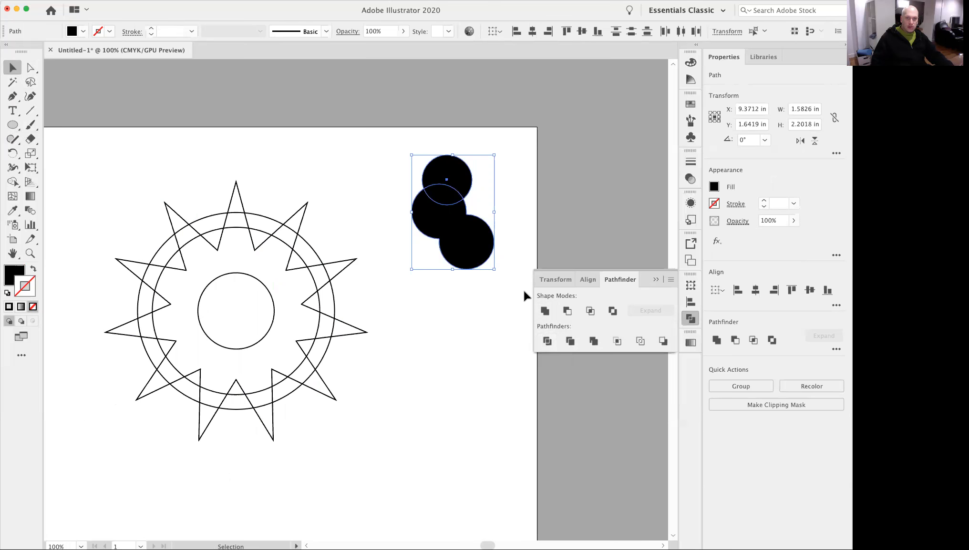
click(567, 311)
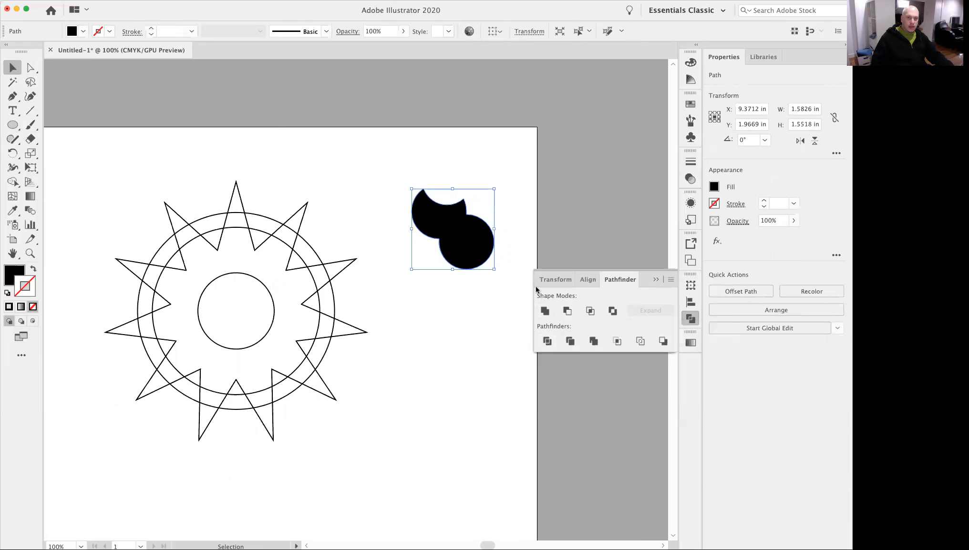
Draw a small circle over the right edge of the cut shape and a circle about 1.72 in across over its lower part.
click(529, 242)
click(460, 244)
super+click(472, 246)
super+click(410, 267)
drag(312, 299, 386, 238)
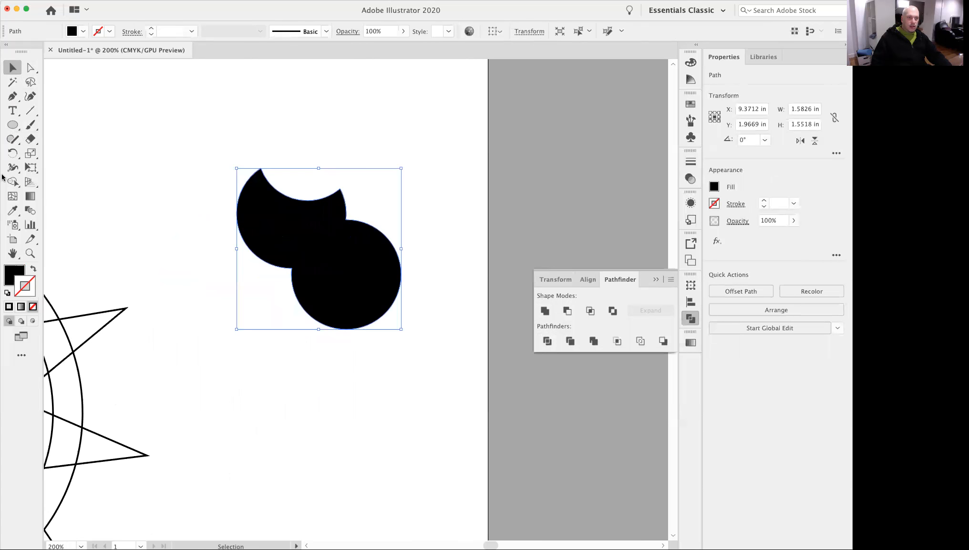
click(12, 125)
drag(449, 216, 365, 304)
drag(219, 400, 343, 220)
click(12, 68)
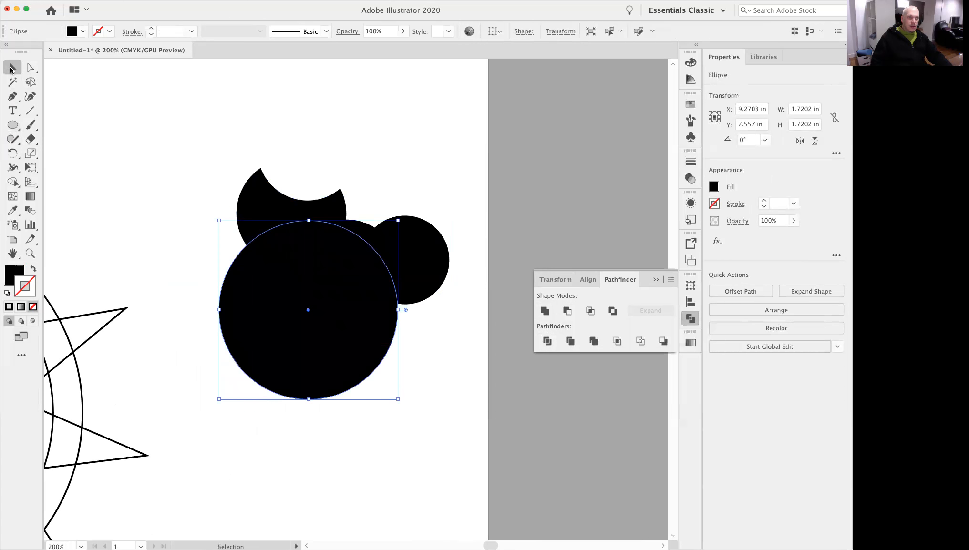
Split the cut shape and its two overlapping circles with Divide, and ungroup the resulting pieces.
drag(290, 146, 417, 322)
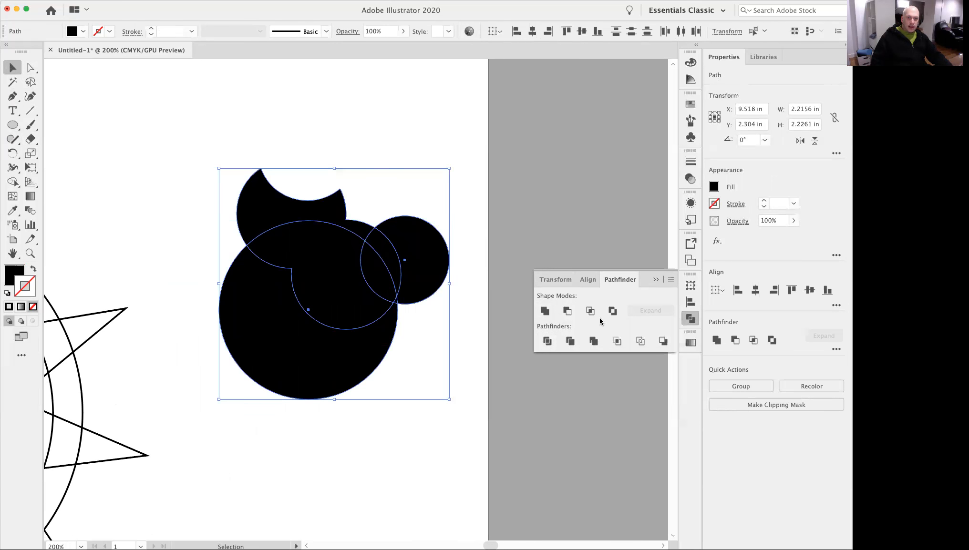
click(546, 342)
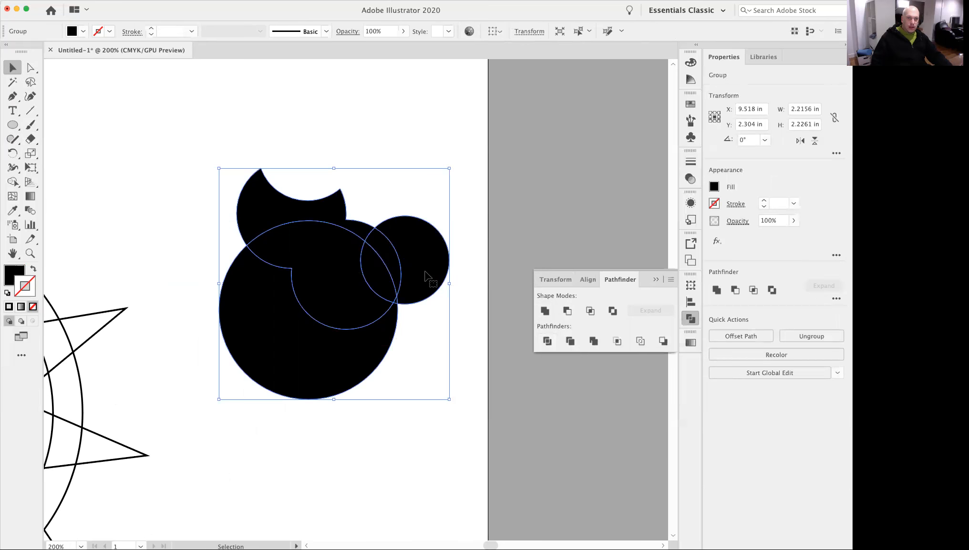
click(502, 204)
mouse_move(426, 250)
mouse_down()
mouse_move(428, 228)
mouse_move(426, 258)
mouse_move(426, 241)
mouse_up()
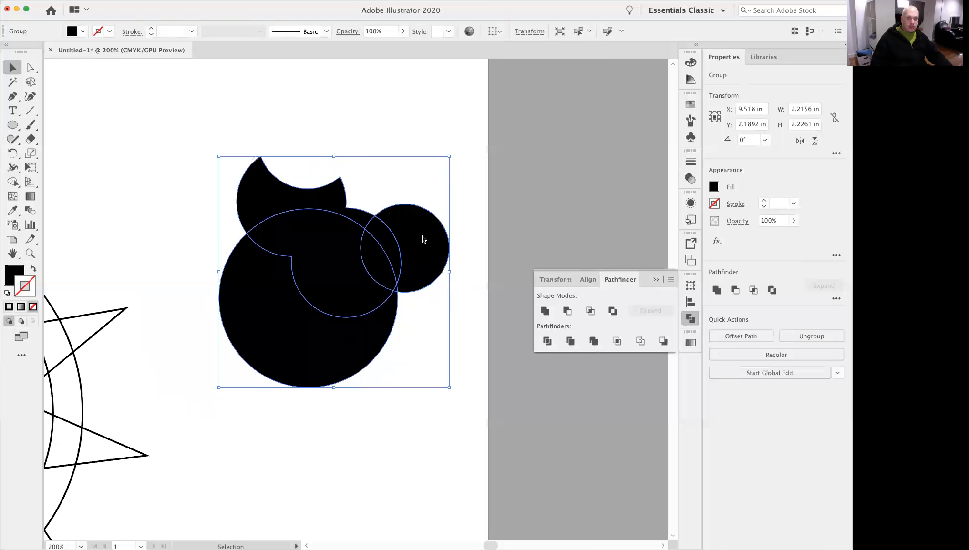
right_click(423, 238)
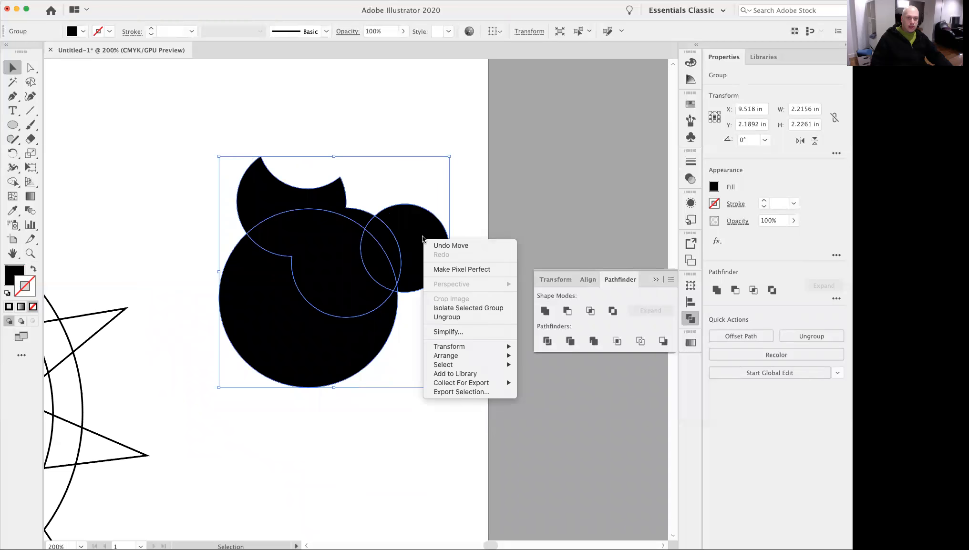
click(456, 317)
click(474, 298)
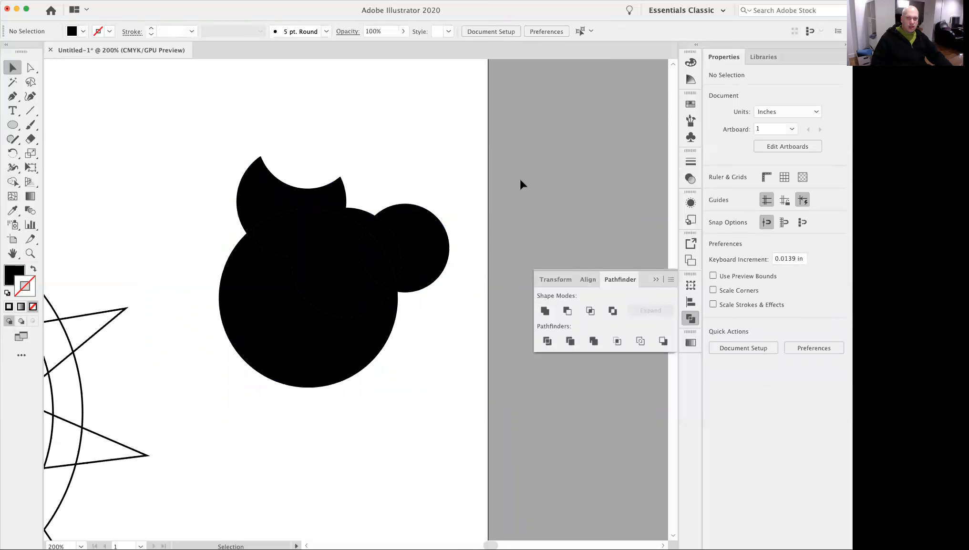
Pull the divided black pieces apart so that gaps separate them.
drag(427, 233, 446, 220)
drag(339, 205, 329, 179)
drag(384, 247, 383, 158)
drag(382, 266, 397, 253)
drag(333, 234, 334, 220)
drag(270, 321, 237, 337)
click(396, 286)
click(420, 383)
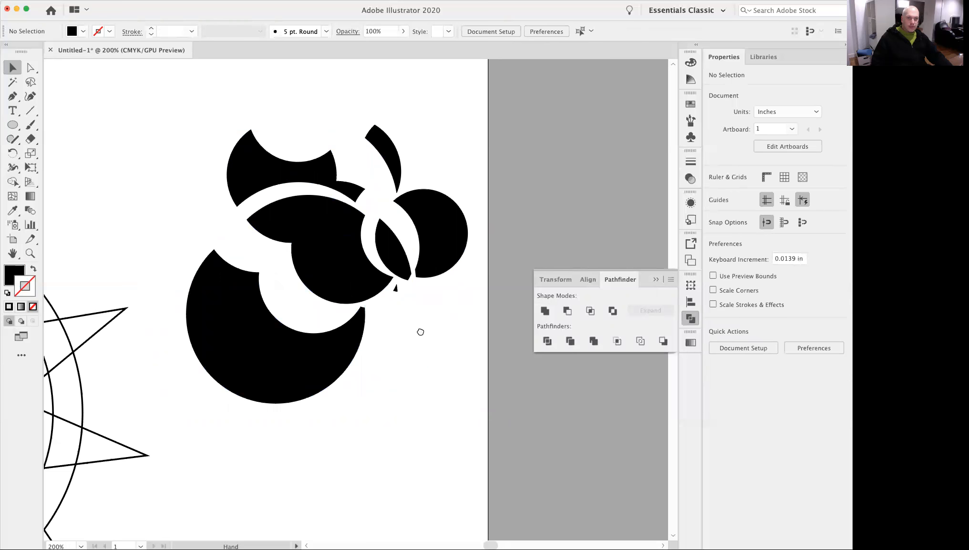
Delete all the black practice pieces beside the star.
alt+super+click(419, 333)
drag(392, 325, 470, 330)
drag(465, 153, 462, 275)
key(Delete)
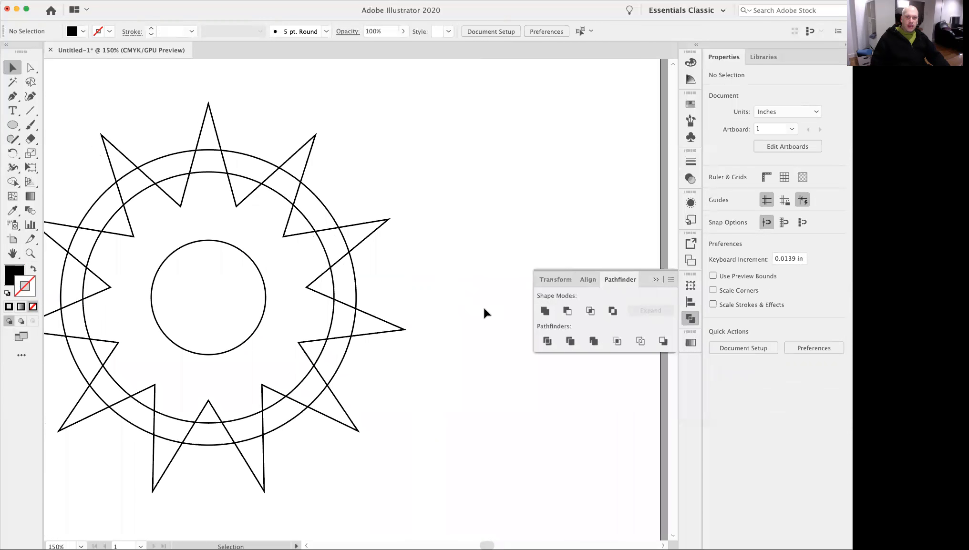
click(385, 222)
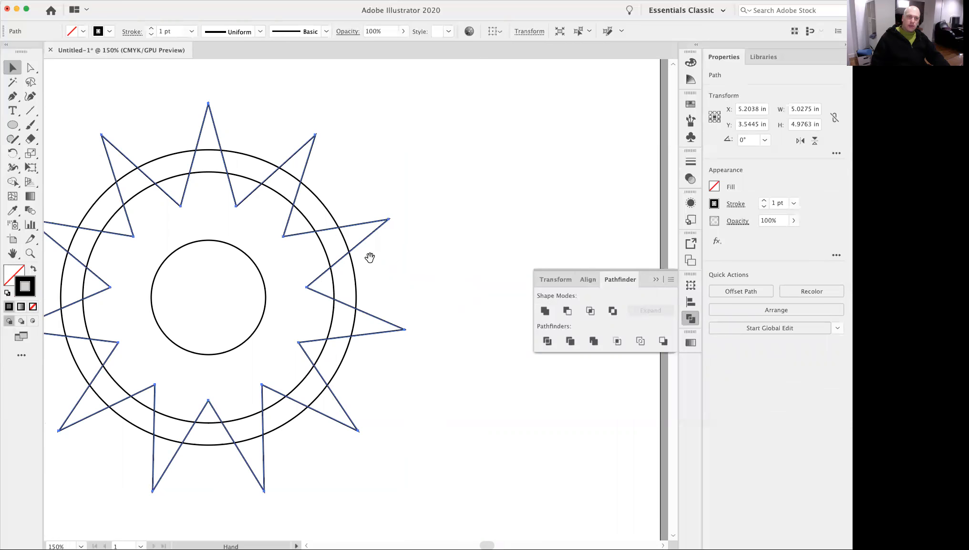
shift+click(355, 275)
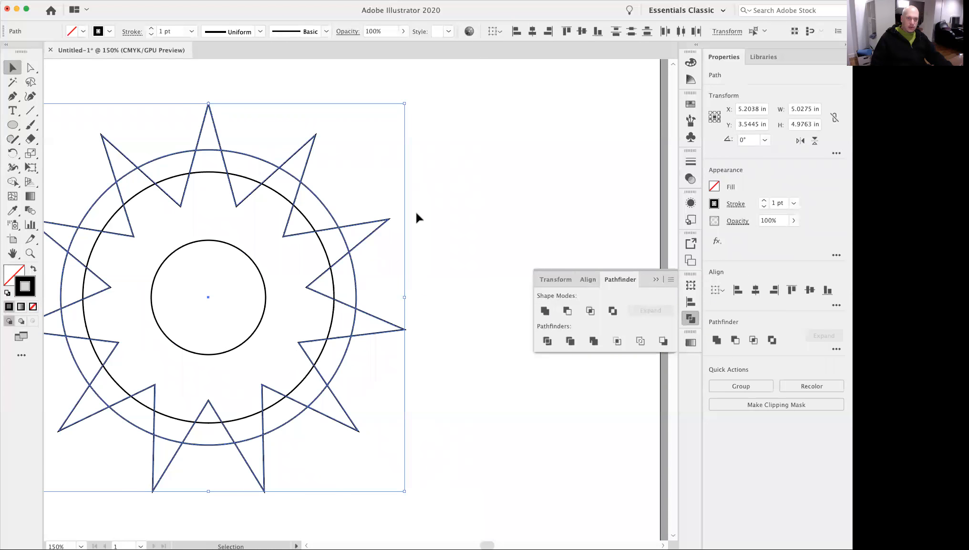
click(385, 242)
click(381, 228)
shift+click(354, 275)
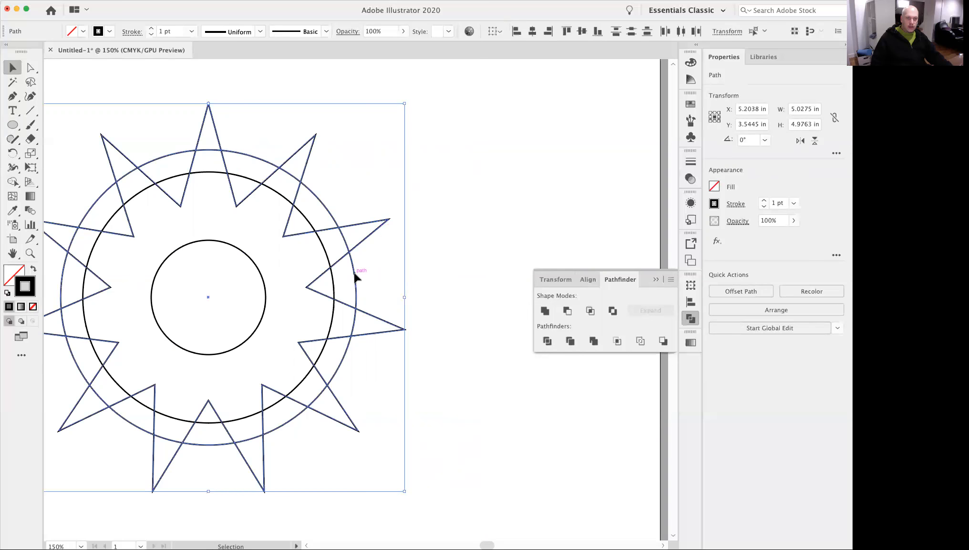
click(464, 164)
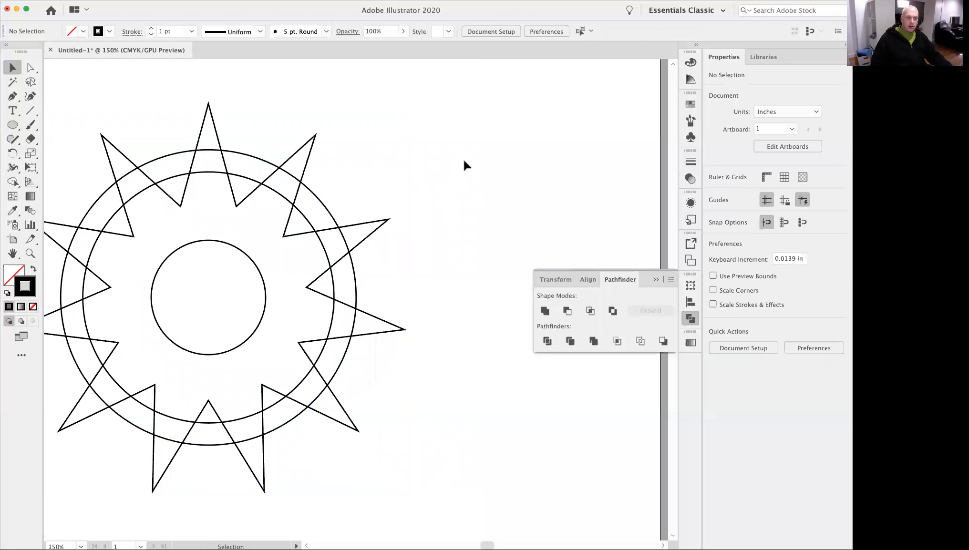
Split the star and the largest circle with Divide, and ungroup the resulting pieces.
drag(388, 252, 341, 286)
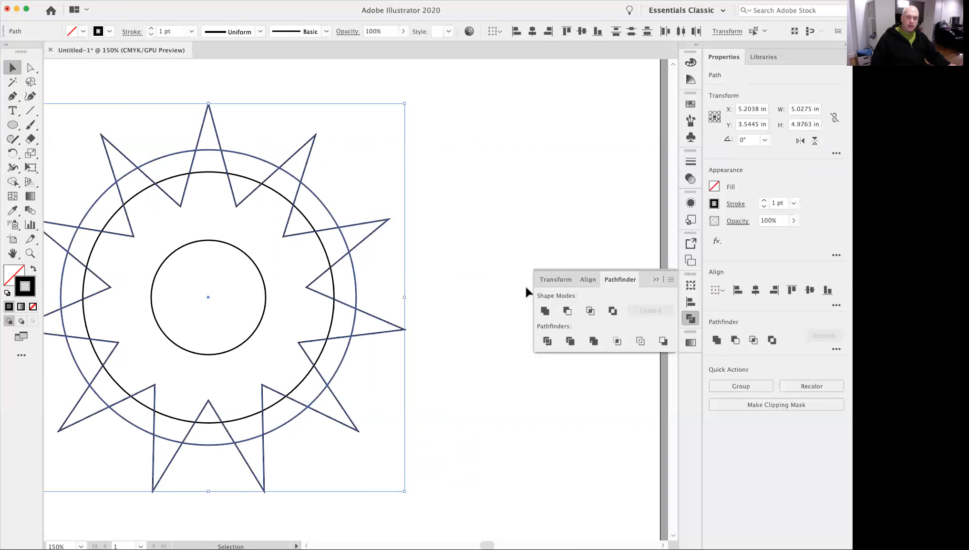
click(547, 342)
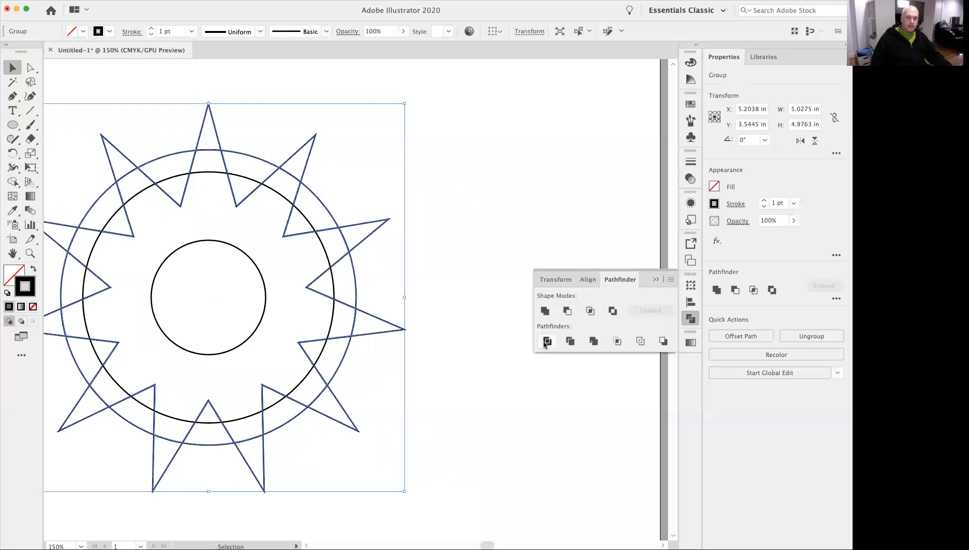
right_click(367, 239)
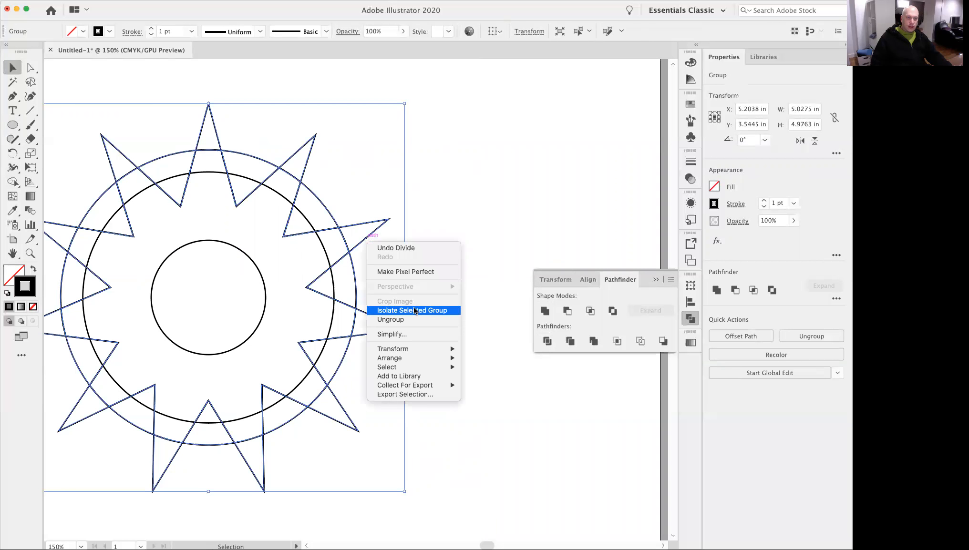
click(406, 320)
click(444, 222)
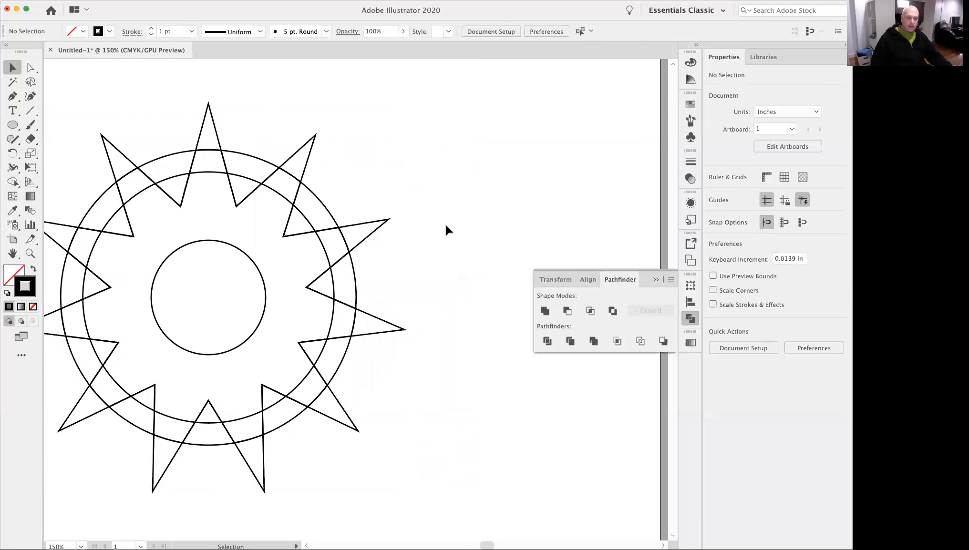
Pull the spike tips and the wedges between them away from the upper-right side of the divided star.
alt+super+click(327, 264)
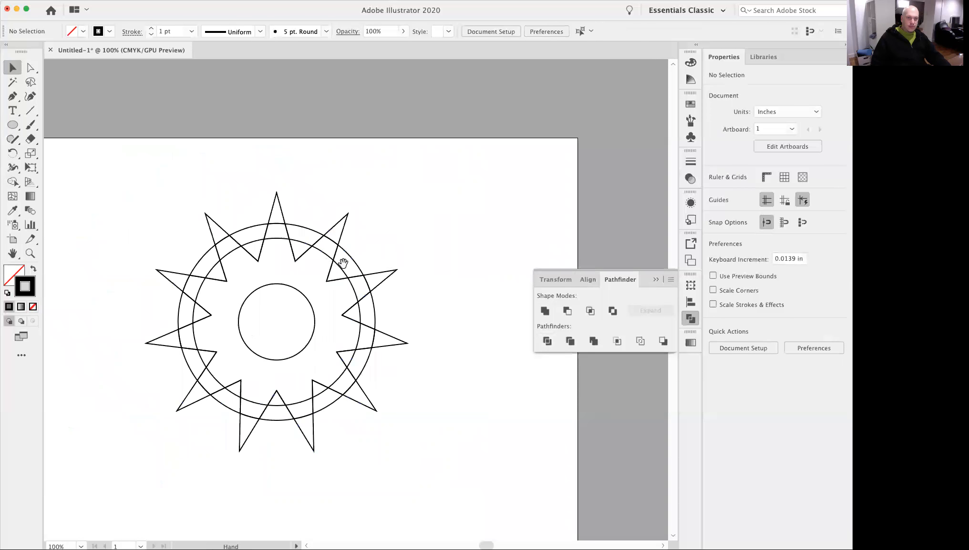
click(392, 274)
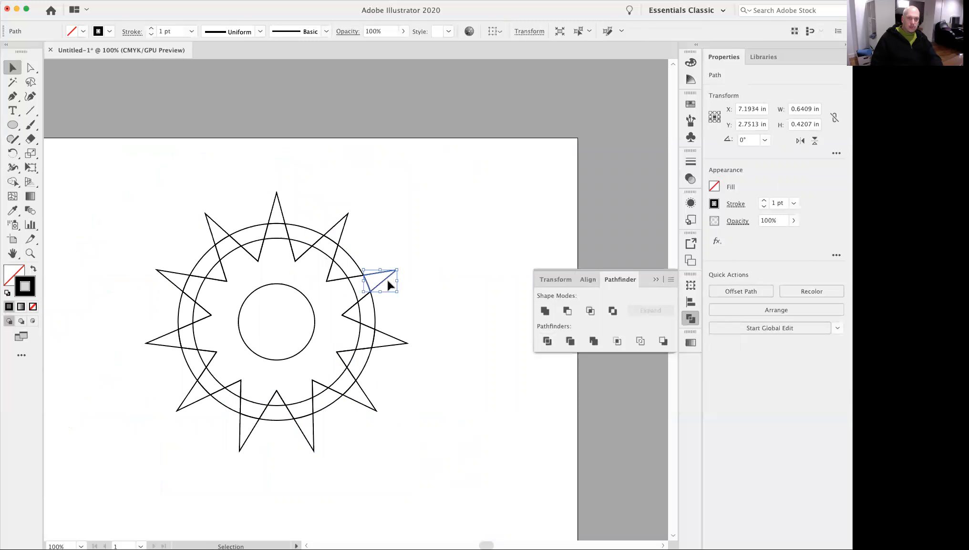
drag(390, 283, 443, 232)
drag(355, 263, 323, 195)
drag(306, 228, 306, 214)
click(453, 292)
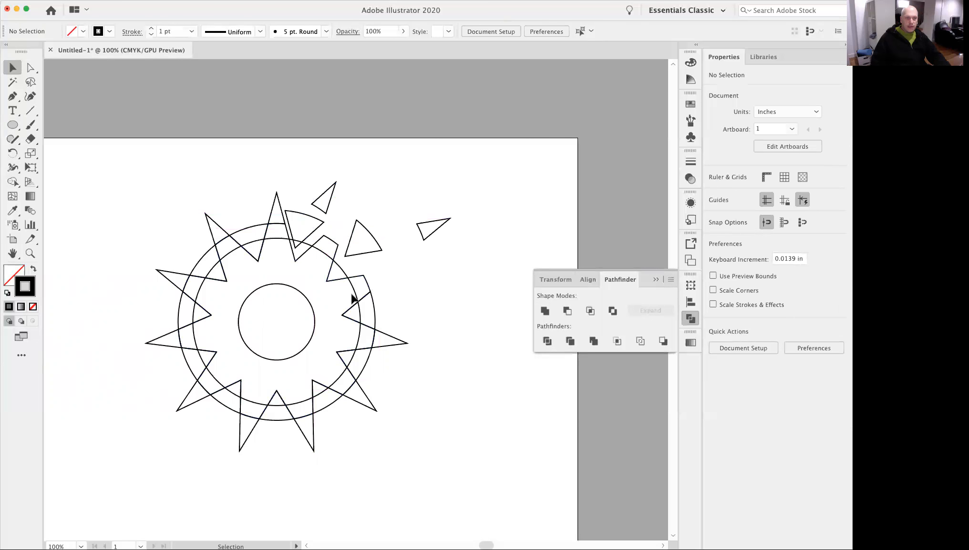
Select the toothed centre piece with both inner circles and move them to the artboard's lower-right corner, clear of the leftover pieces.
click(232, 393)
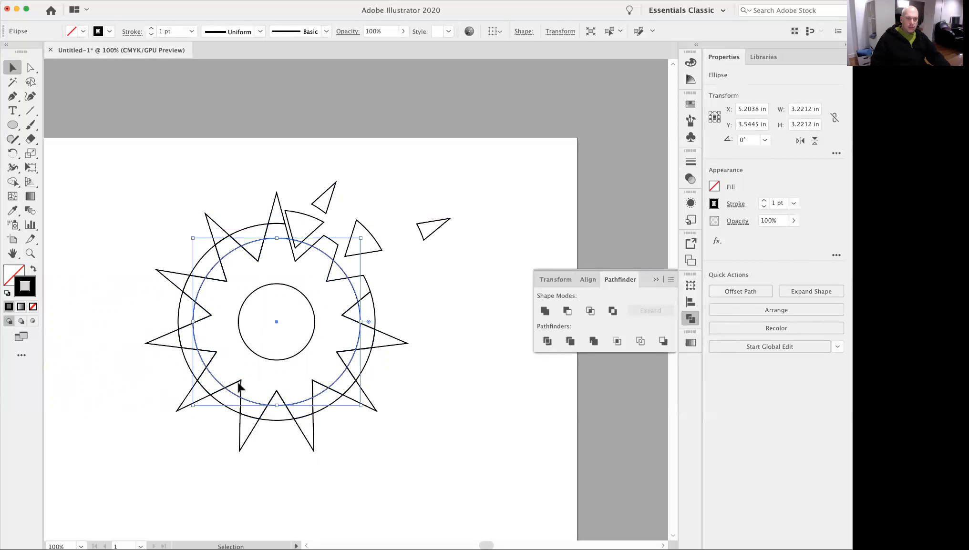
shift+click(238, 383)
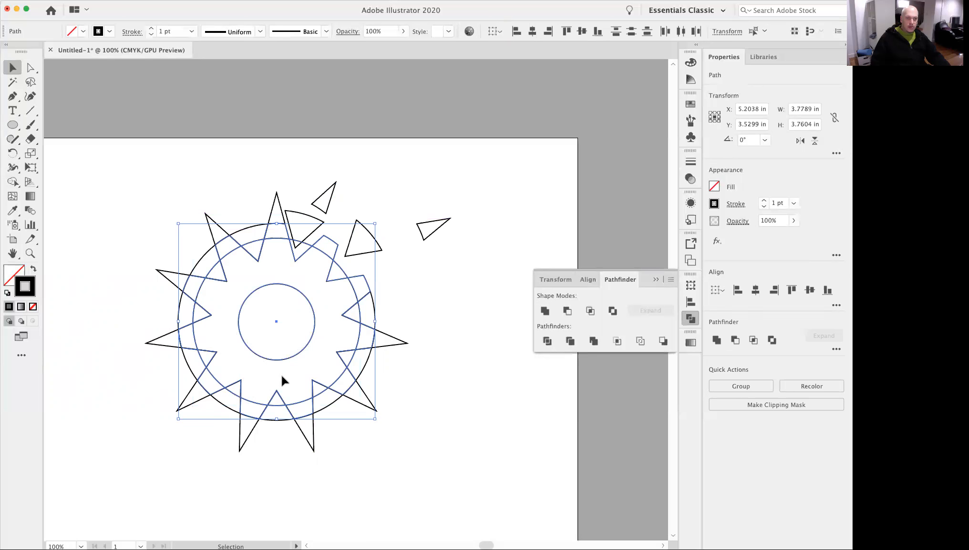
super+click(304, 364)
drag(337, 339, 335, 337)
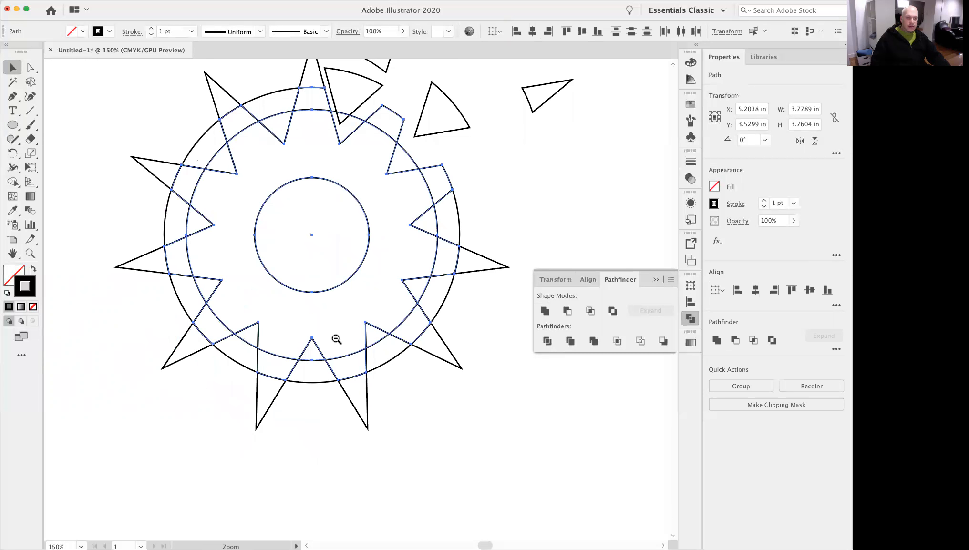
alt+super+click(339, 336)
alt+super+click(339, 336)
drag(247, 279, 401, 367)
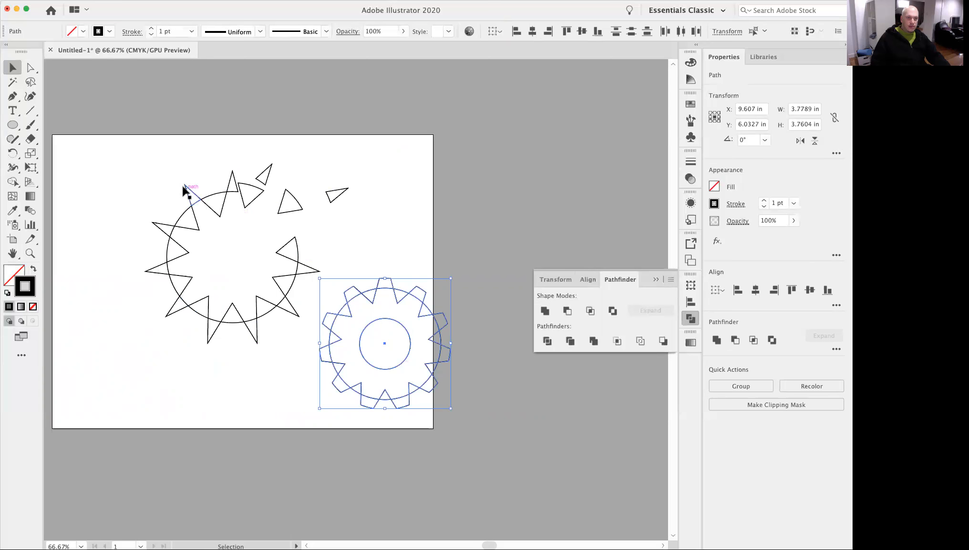
Delete all the leftover spike tips and wedge pieces around the original star position.
drag(134, 137, 305, 352)
key(Delete)
drag(317, 154, 335, 221)
key(Delete)
Move the toothed shape and its two inner circles back toward the middle of the artboard.
drag(273, 245, 423, 402)
drag(393, 324, 334, 260)
click(315, 239)
key(super+space)
drag(240, 265, 324, 351)
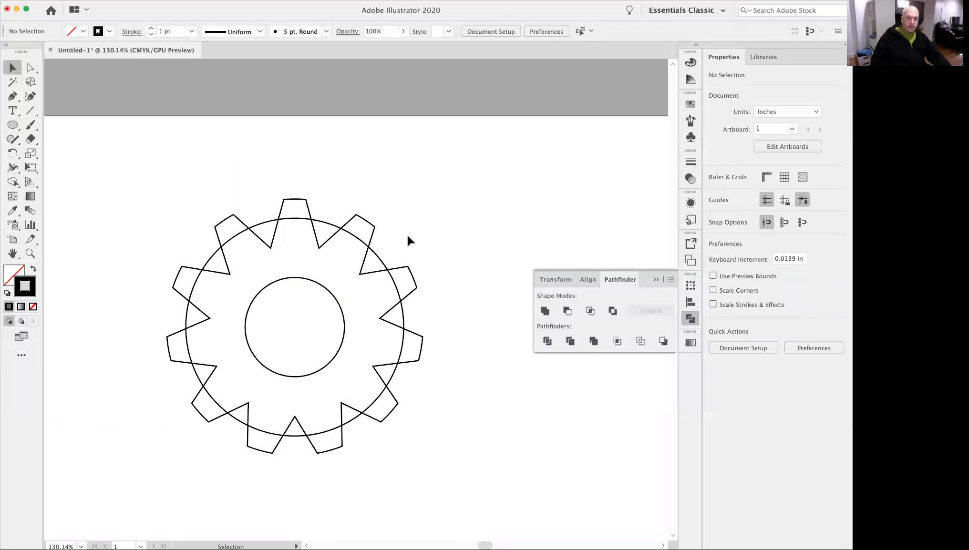
Unite the toothed shape with the larger inner circle to form a gear outline, leaving out the centre circle.
drag(397, 239, 368, 251)
drag(332, 261, 318, 261)
click(429, 226)
drag(464, 218, 330, 263)
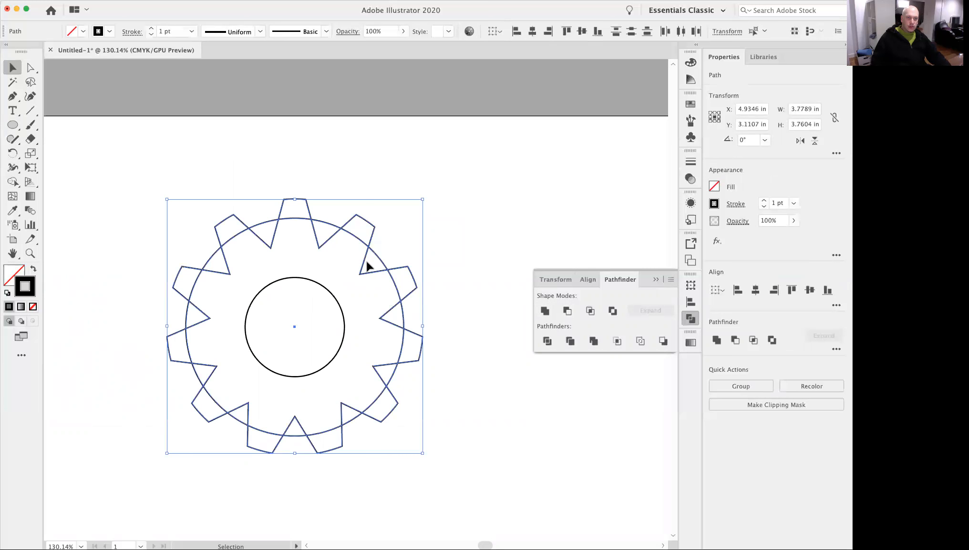
click(544, 311)
click(484, 248)
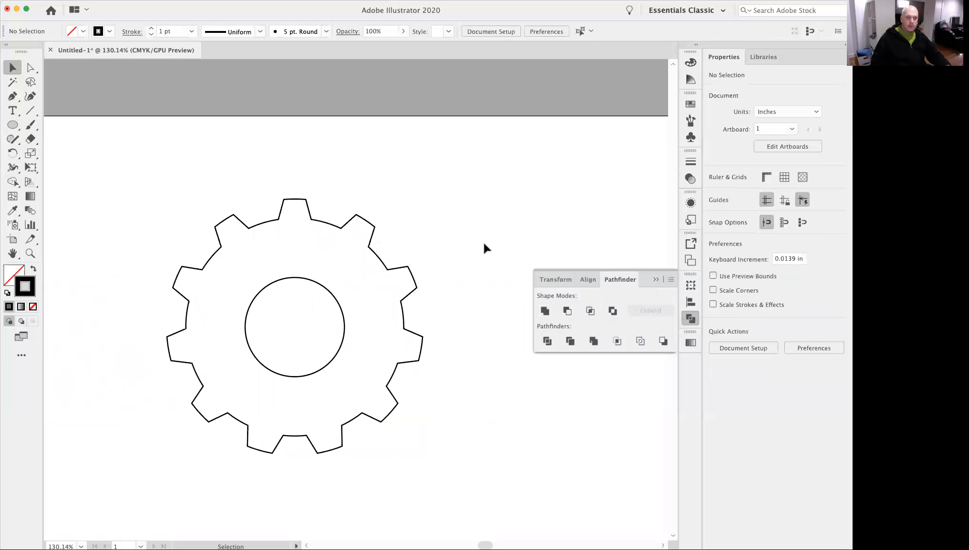
Move the gear outline and its centre circle so they straddle the artboard's left edge.
alt+super+click(307, 309)
drag(309, 307, 387, 263)
drag(522, 177, 517, 237)
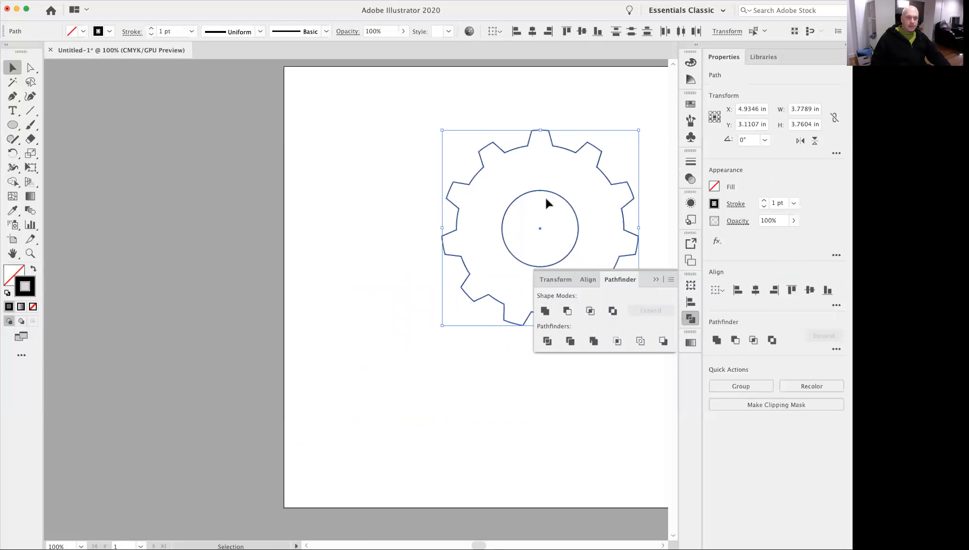
drag(541, 192, 276, 226)
Fill the gear outline with green from the colour spectrum.
click(431, 213)
click(299, 185)
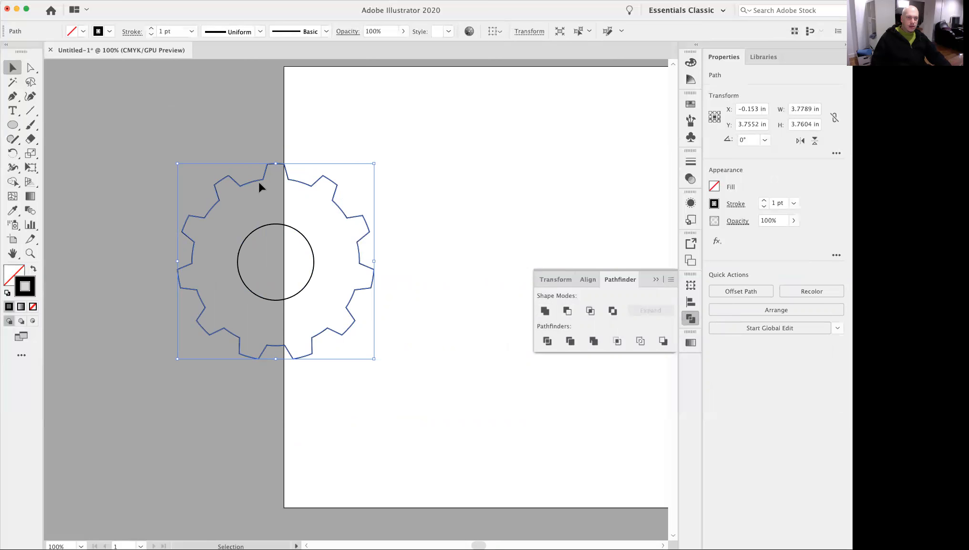
click(17, 276)
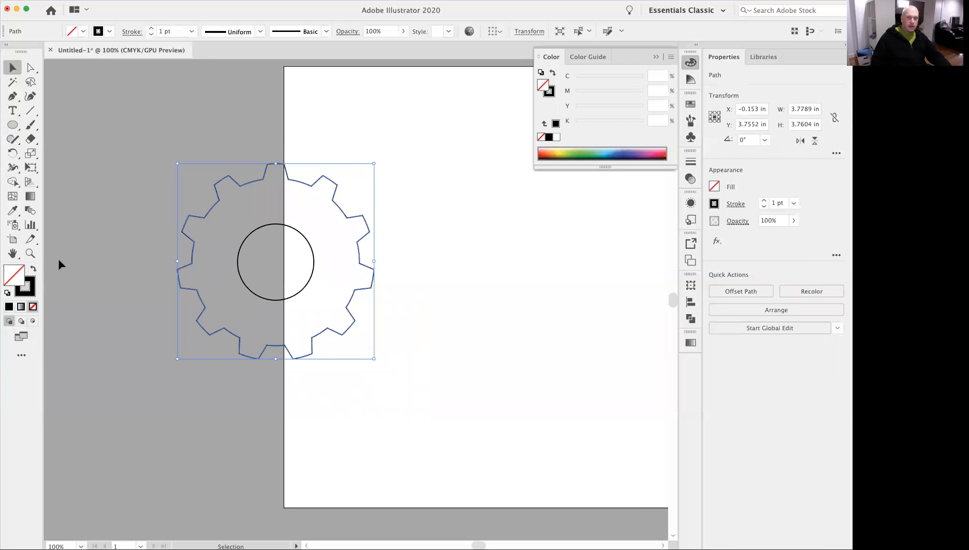
click(578, 152)
click(519, 262)
Swap the centre circle's fill and stroke so it has a black fill and no stroke.
click(280, 270)
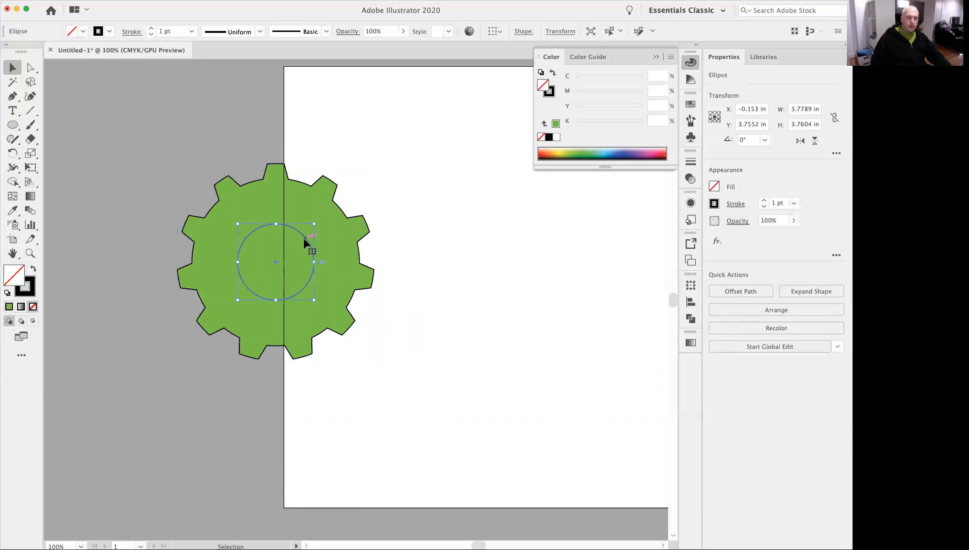
click(424, 286)
click(297, 261)
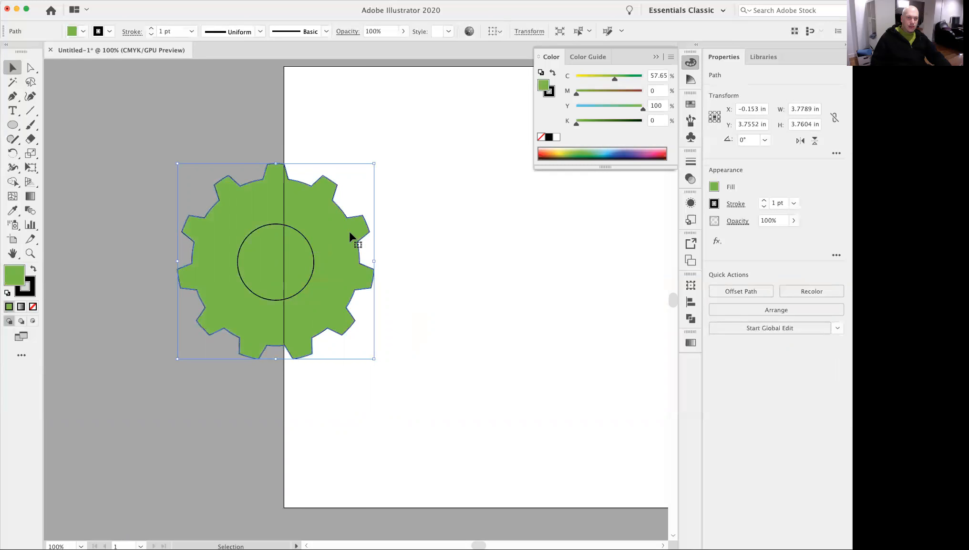
key(super+shift+a)
click(296, 267)
click(306, 242)
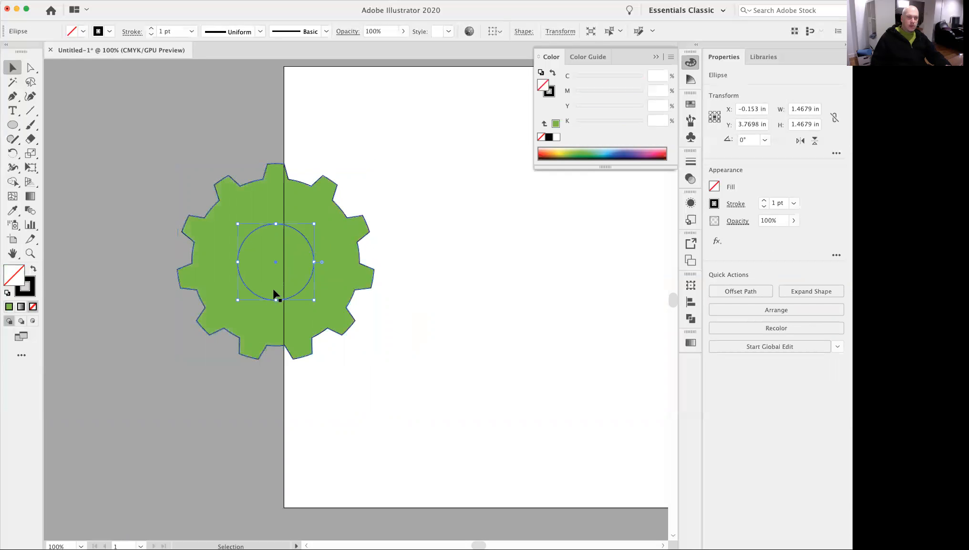
click(33, 270)
key(super+shift+a)
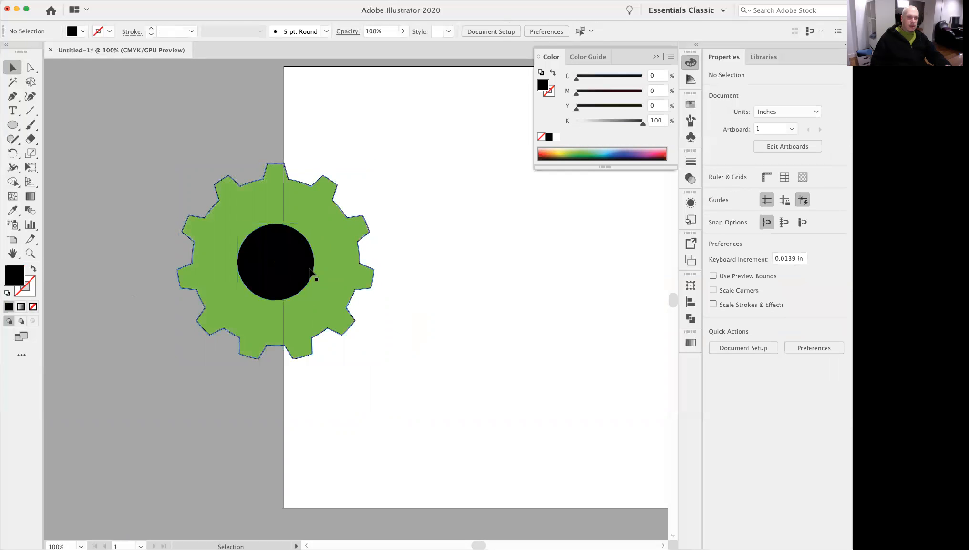
Remove the black stroke from the green gear shape.
click(297, 268)
click(335, 270)
click(299, 267)
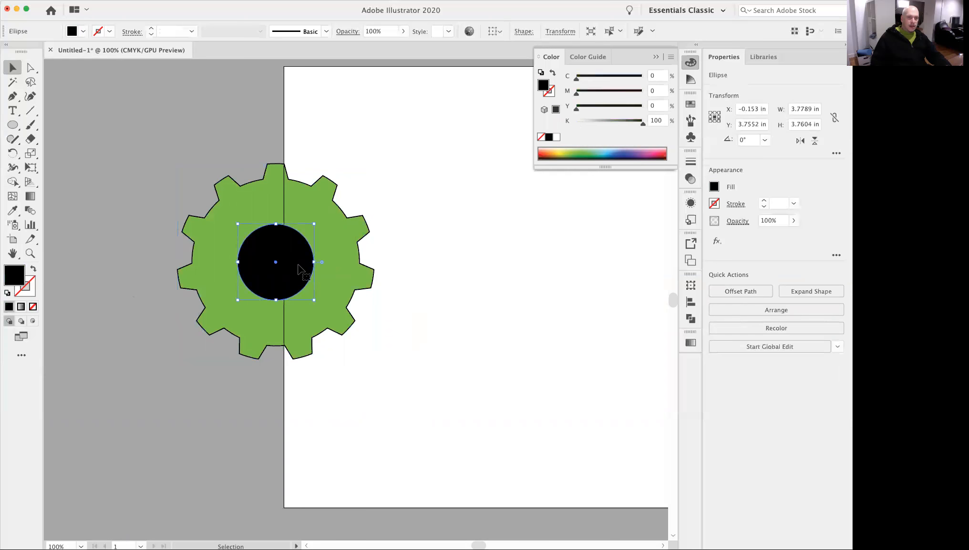
click(437, 250)
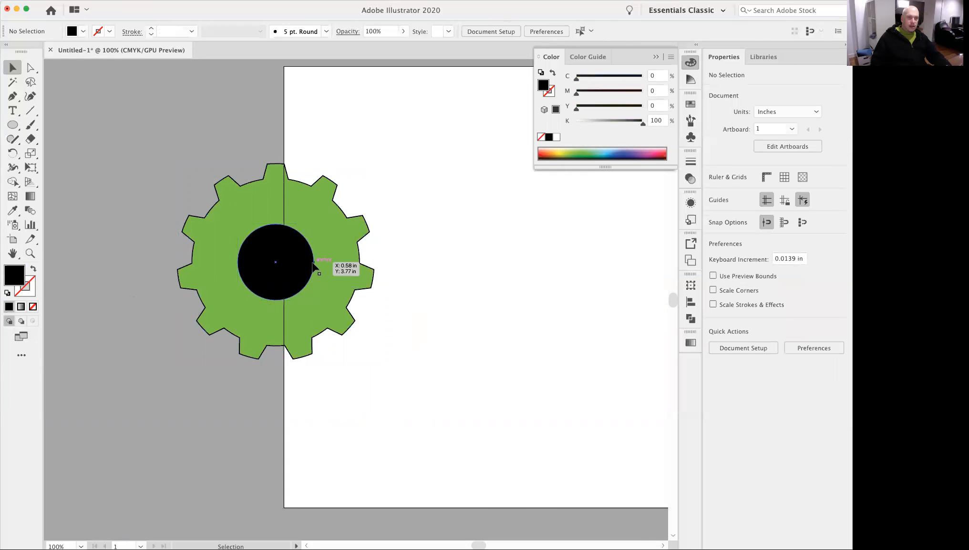
click(350, 253)
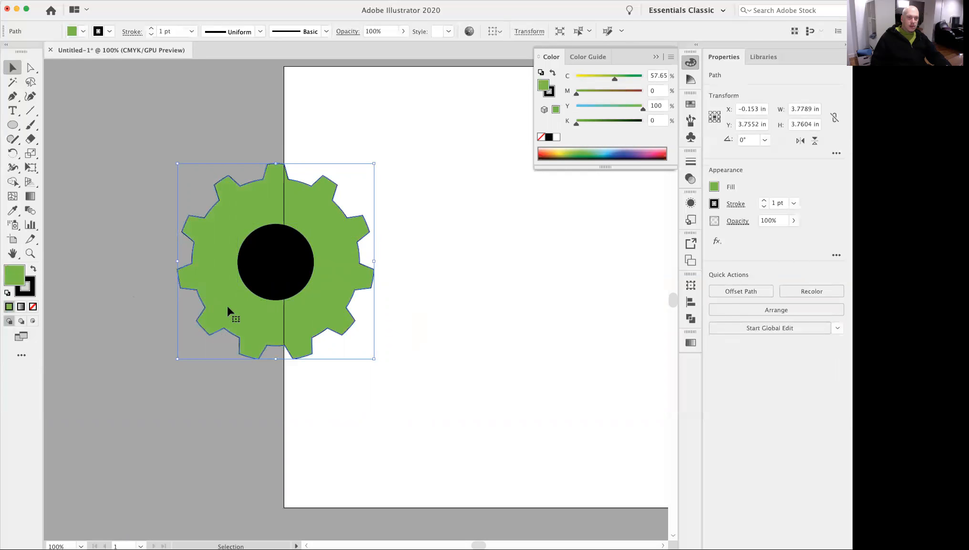
click(27, 294)
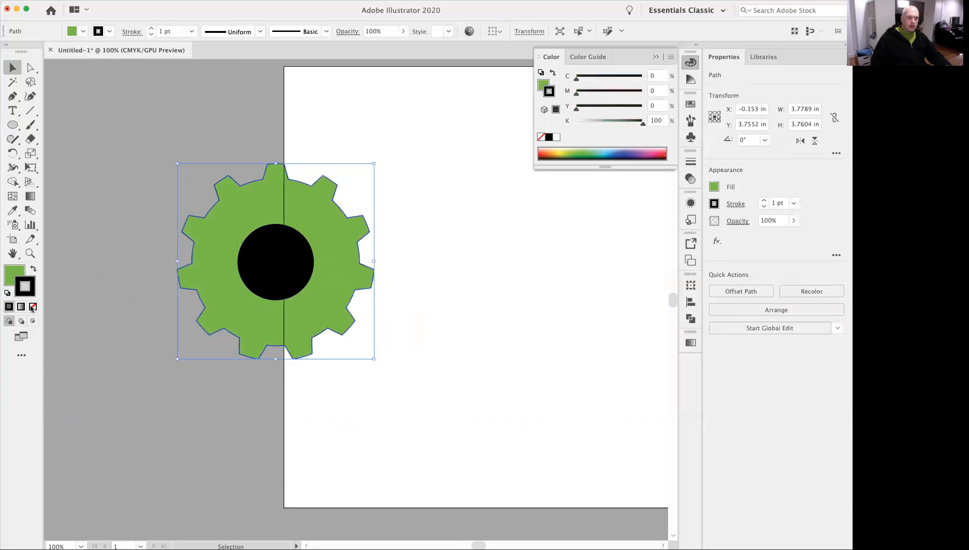
click(33, 306)
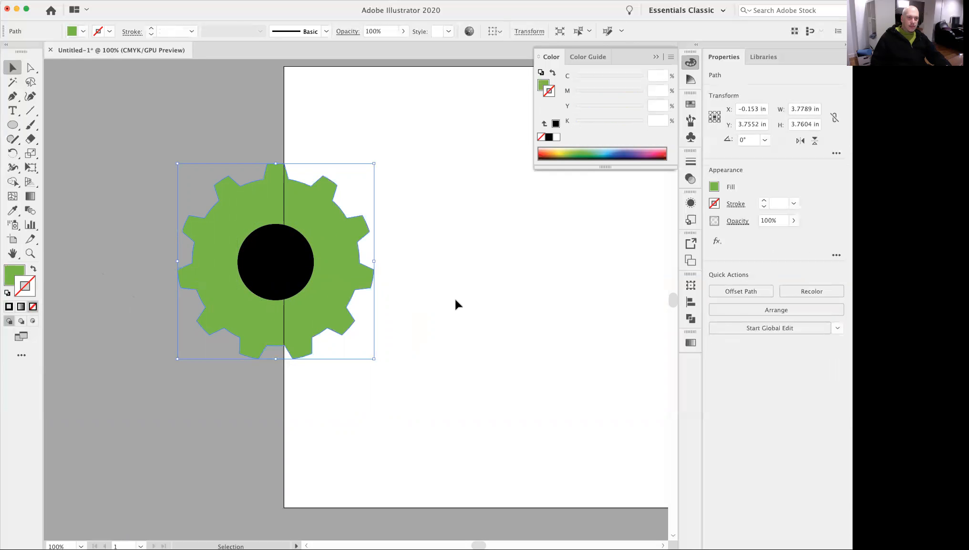
click(521, 294)
Move the green gear and its black centre circle back fully onto the artboard.
mouse_move(480, 236)
mouse_down()
mouse_move(230, 333)
mouse_move(237, 331)
mouse_up()
drag(329, 291, 402, 285)
key(super+plus)
Cut the black centre circle out of the green gear with Minus Front.
drag(578, 263, 301, 336)
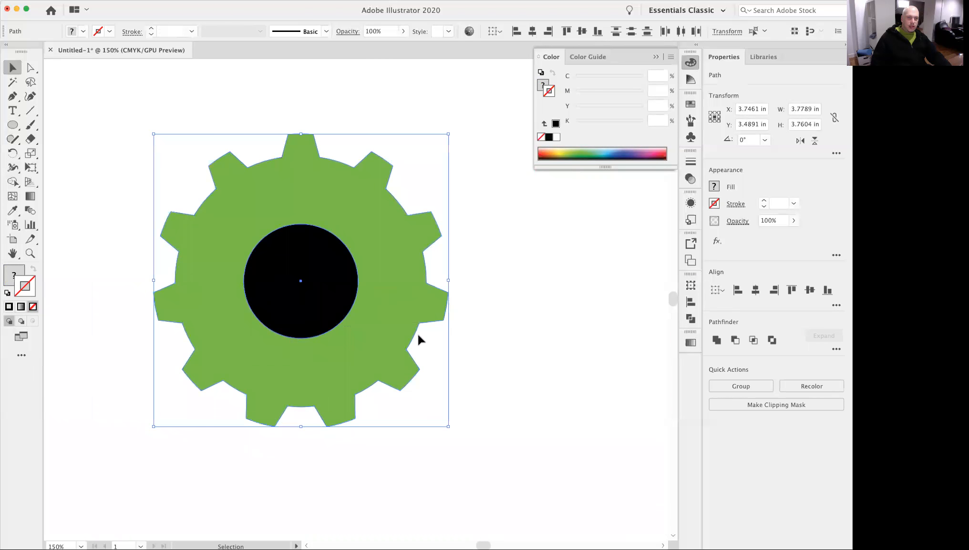
click(690, 319)
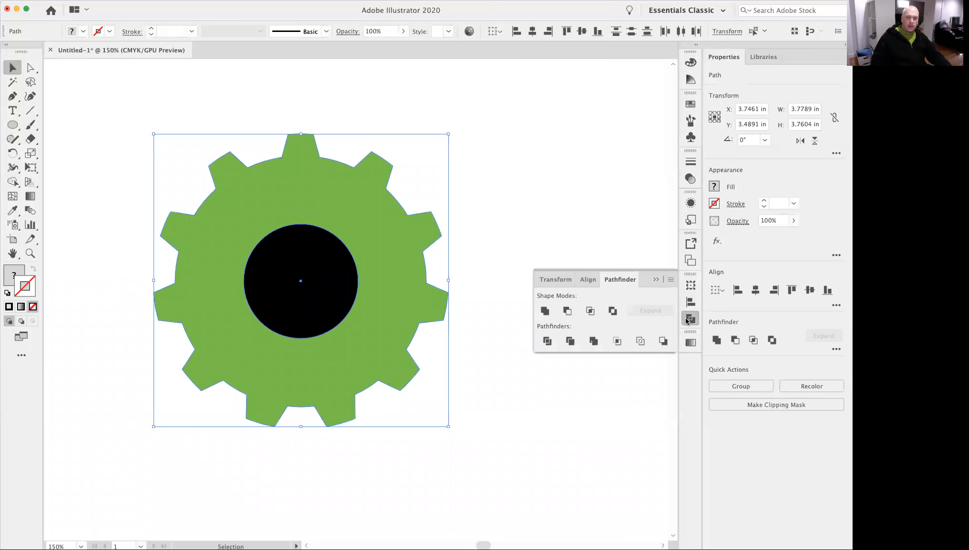
click(566, 311)
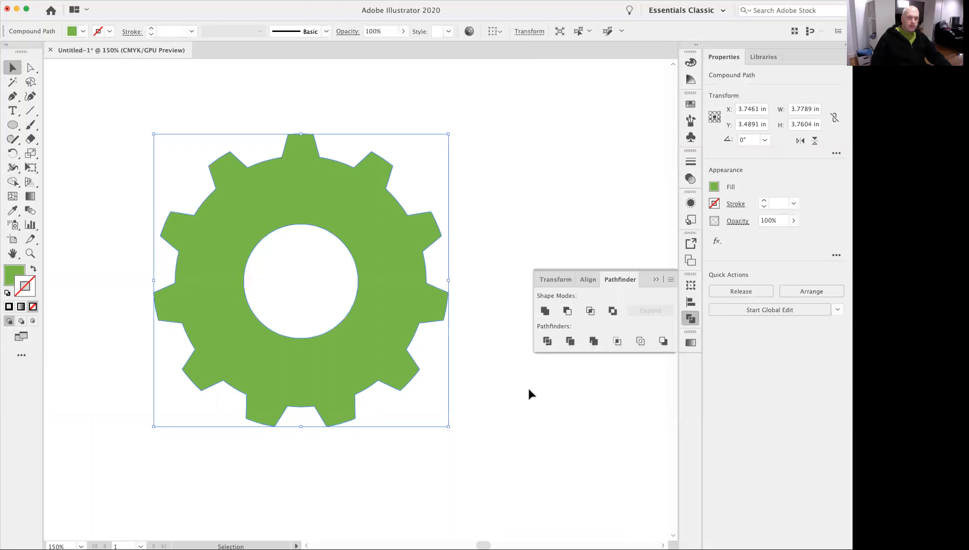
click(527, 386)
Create a 27-point star beside the finished gear, with Radius 1 of 2.5396 in and Radius 2 of 1.2698 in.
key(super+minus)
key(super+minus)
drag(432, 329, 405, 287)
click(417, 323)
click(448, 307)
click(447, 283)
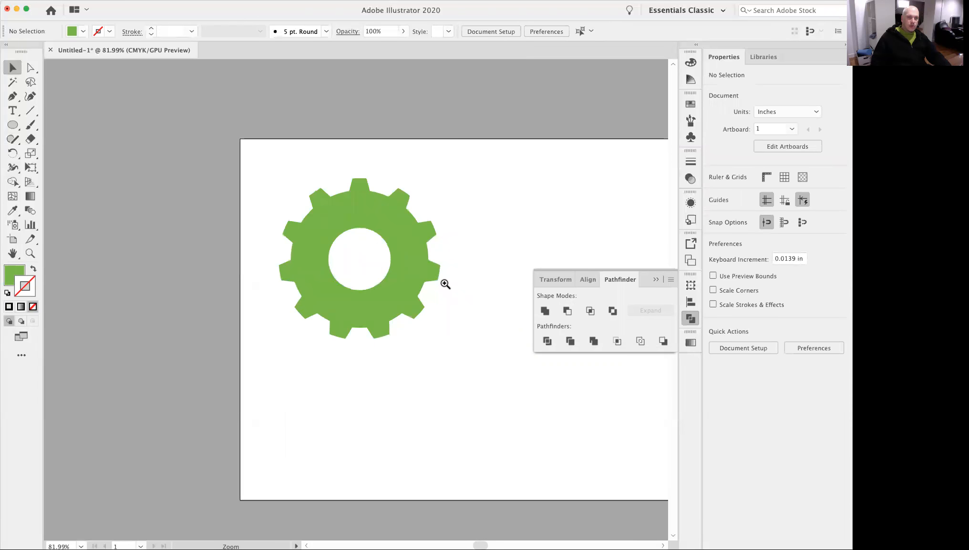
drag(420, 325, 377, 269)
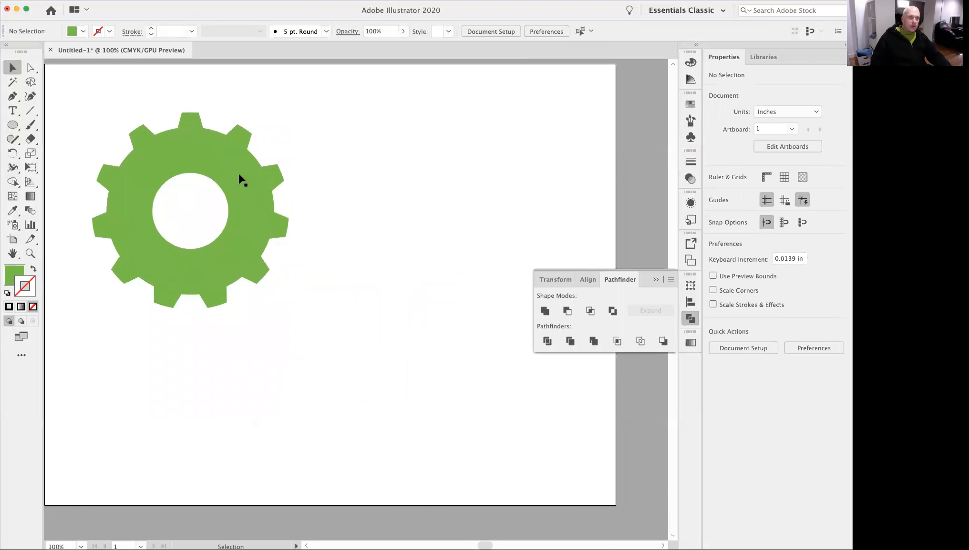
click(15, 130)
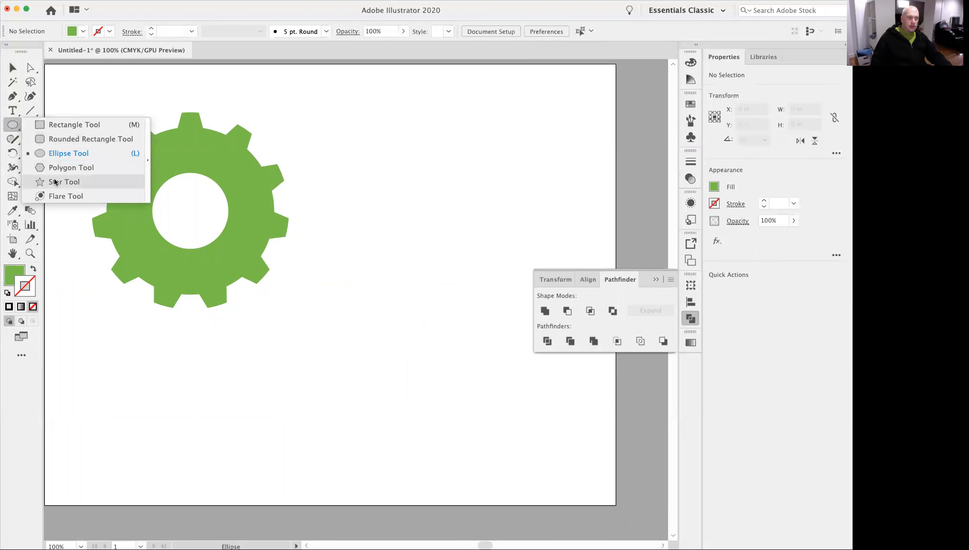
click(54, 186)
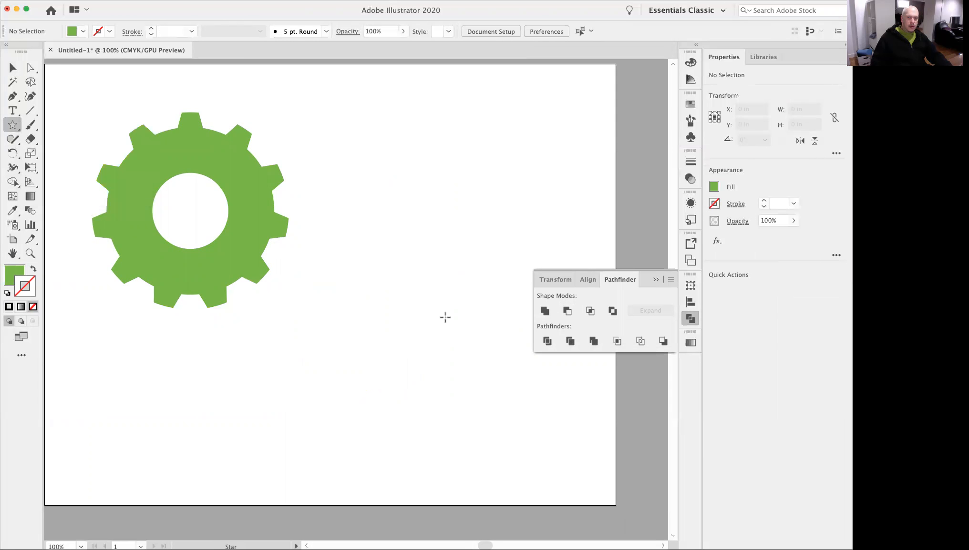
click(430, 314)
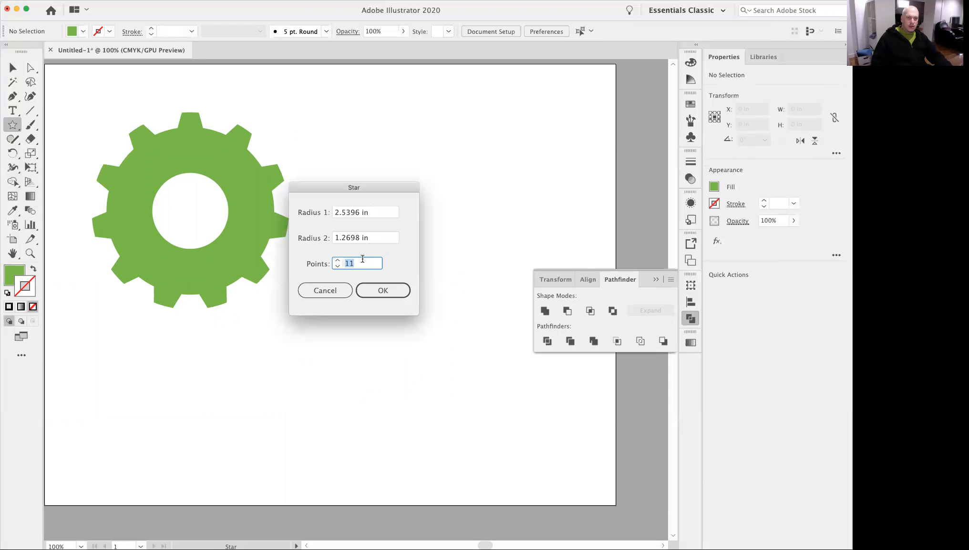
text(17)
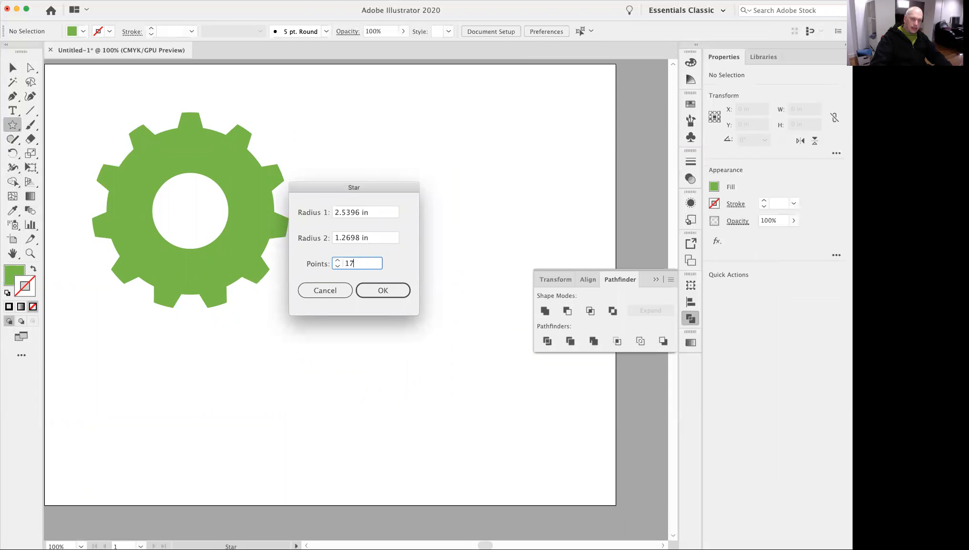
key(BackSpace)
key(BackSpace)
text(27)
click(372, 287)
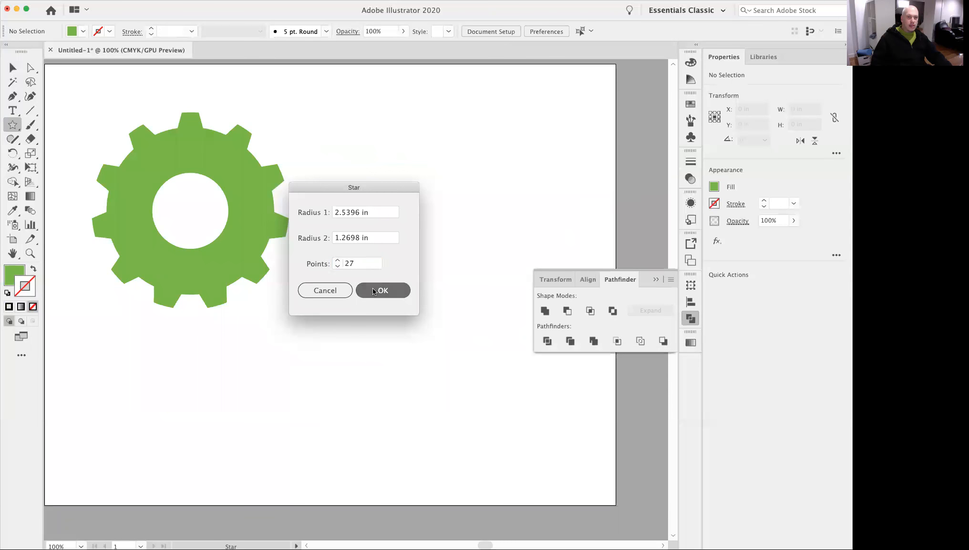
Scale the 27-point star down proportionally to about 4.87 in wide and put the Pathfinder controls away.
drag(436, 293, 364, 218)
click(13, 68)
click(369, 140)
super+click(392, 253)
click(361, 251)
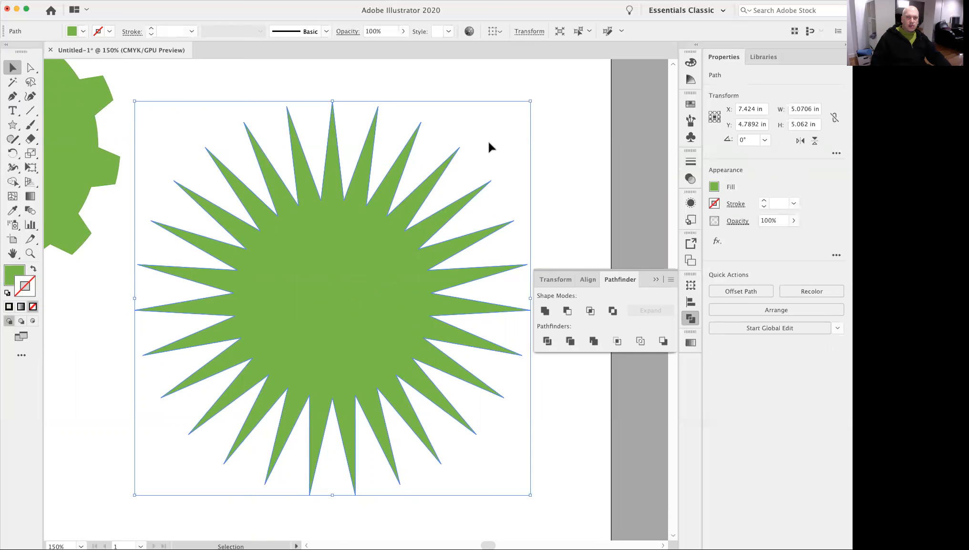
drag(530, 494, 515, 515)
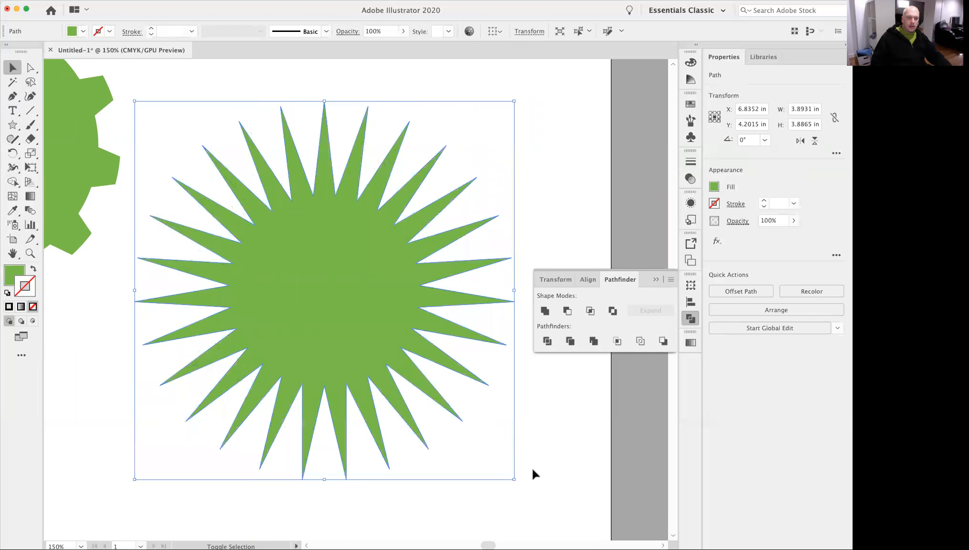
click(654, 280)
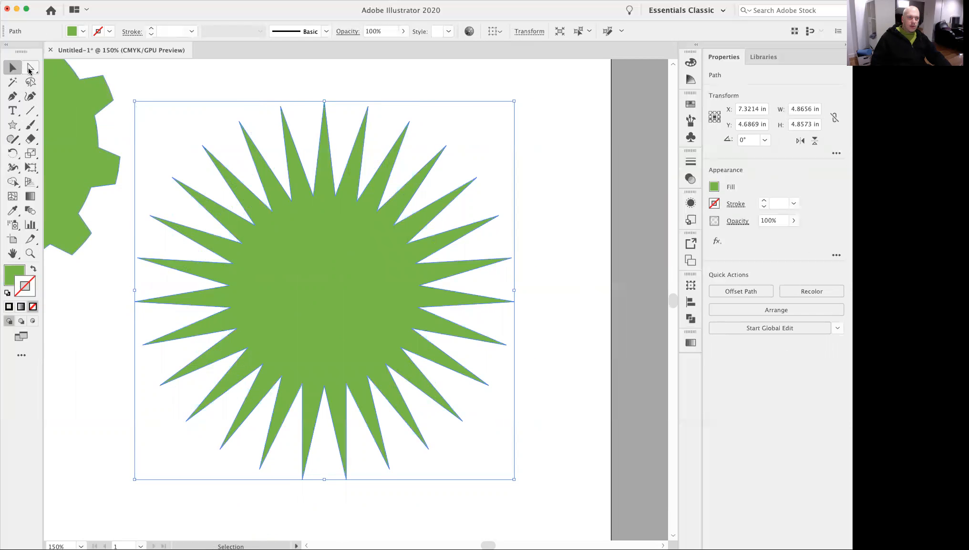
Try reshaping a single star spike by moving its tip anchor and its edge with Direct Selection, and undo the changes.
click(29, 70)
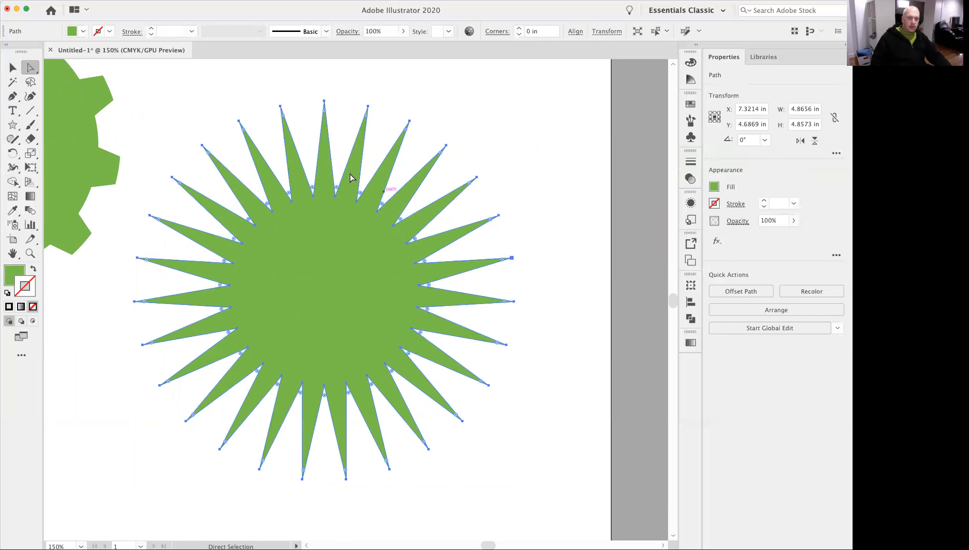
click(506, 149)
drag(398, 135, 568, 284)
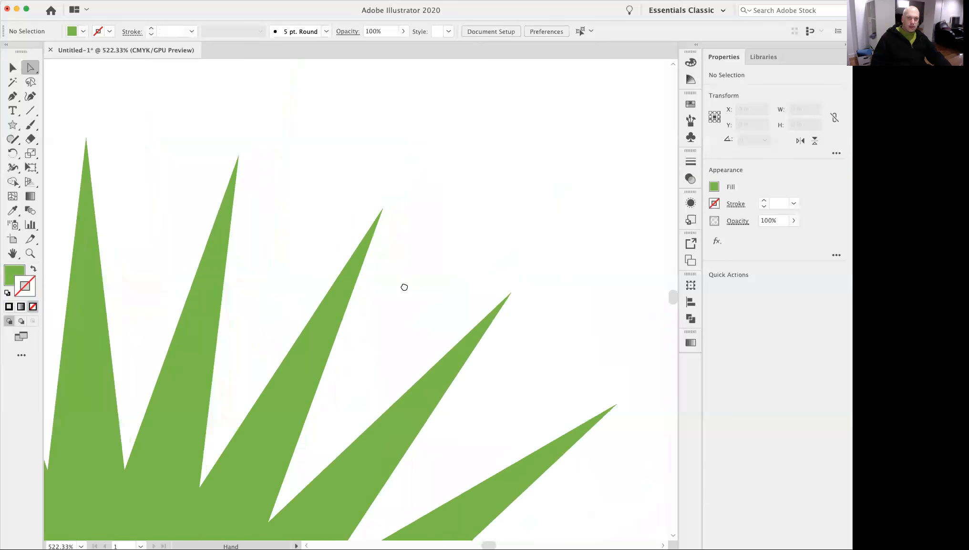
click(382, 208)
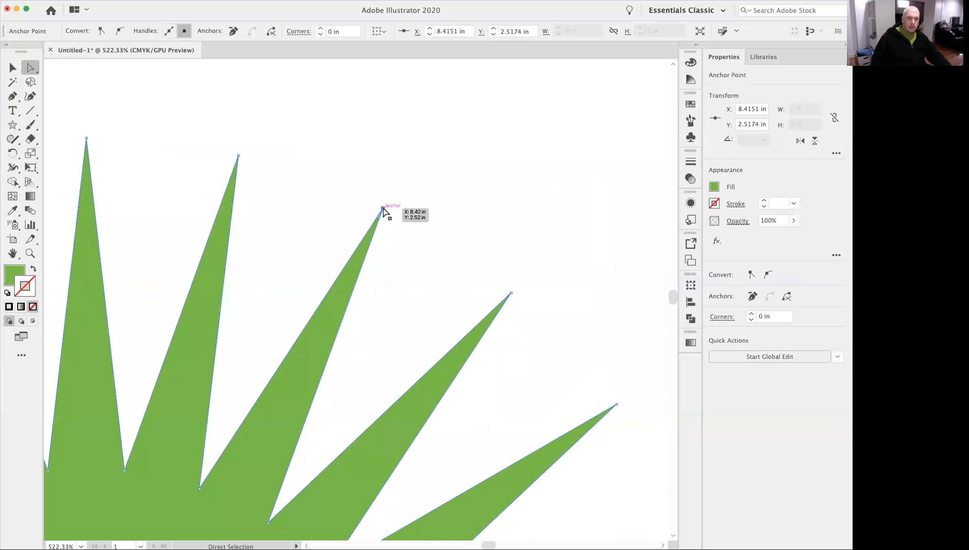
drag(382, 209, 345, 131)
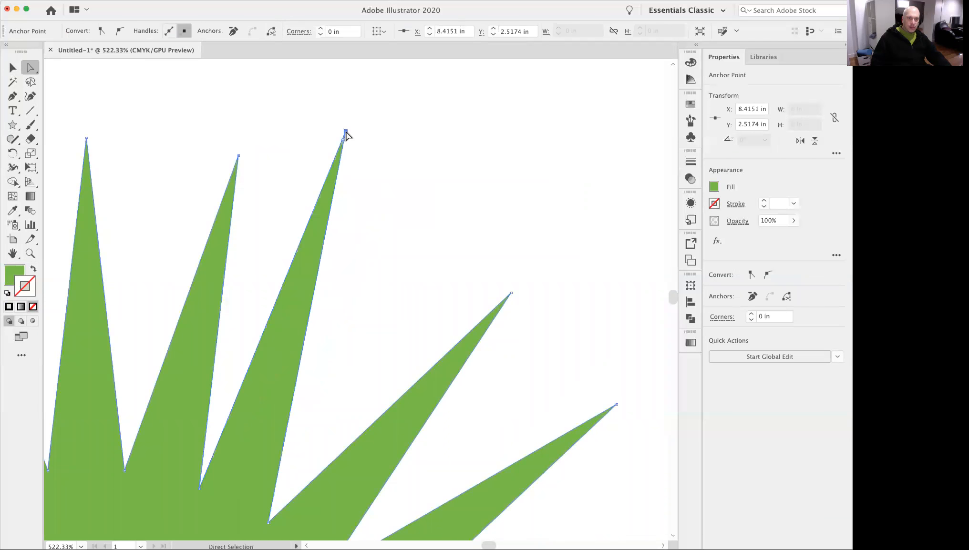
click(348, 229)
drag(325, 247, 433, 165)
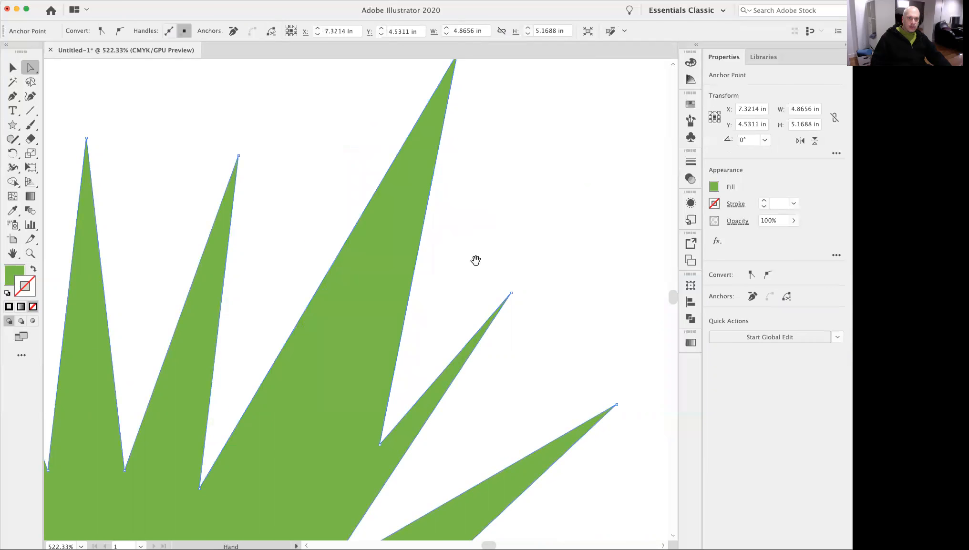
alt+super+click(387, 373)
drag(387, 374, 364, 378)
drag(364, 377, 451, 292)
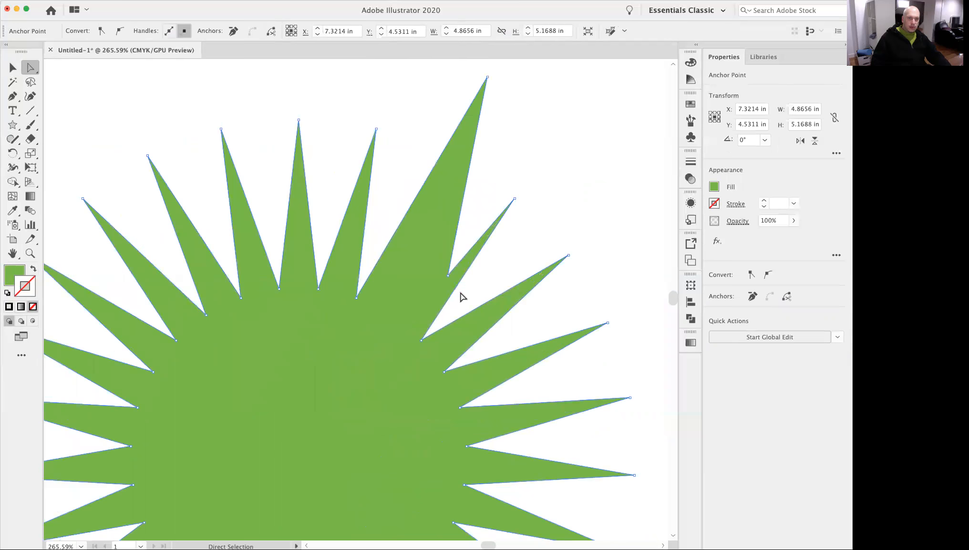
key(super+z)
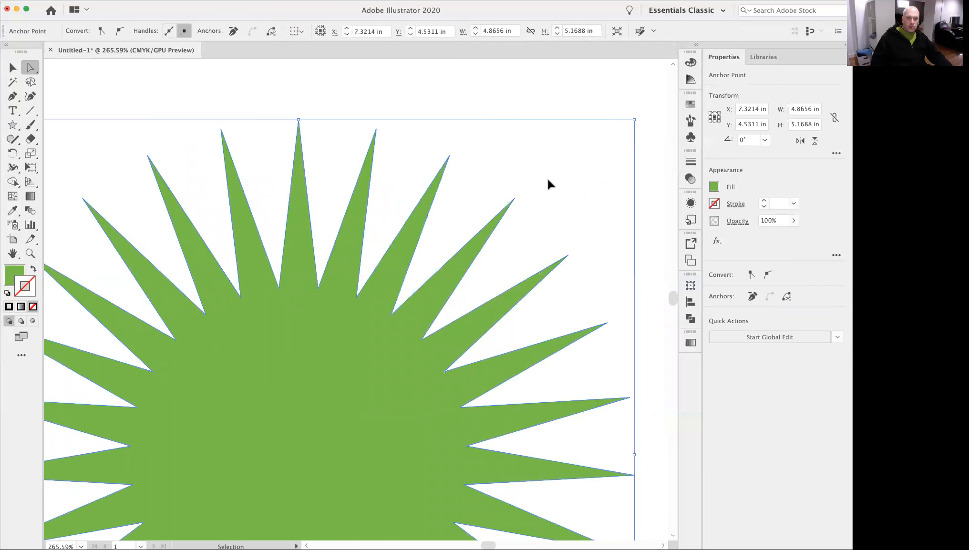
Select the whole star, try rounding all of its inner and outer corners at once, and undo the rounding.
super+click(547, 176)
click(355, 366)
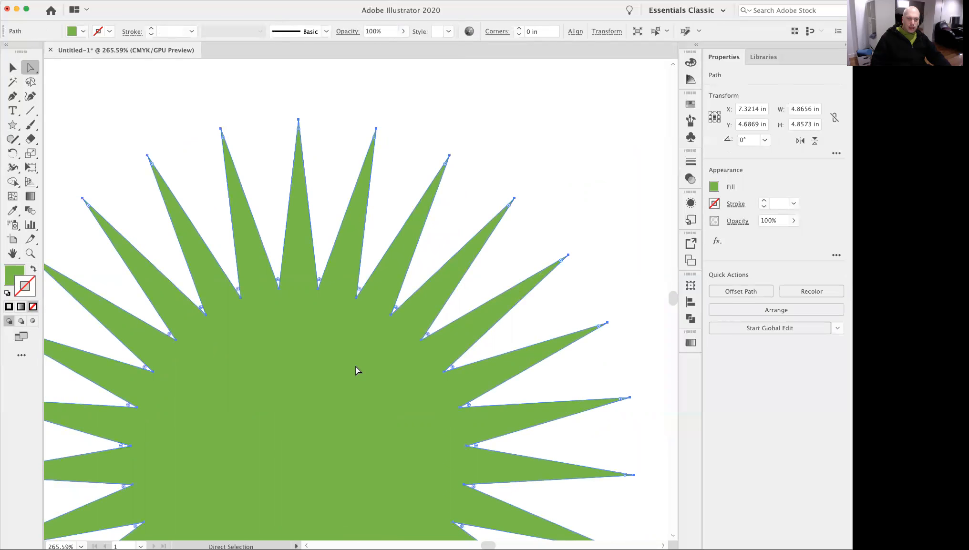
drag(351, 278, 407, 345)
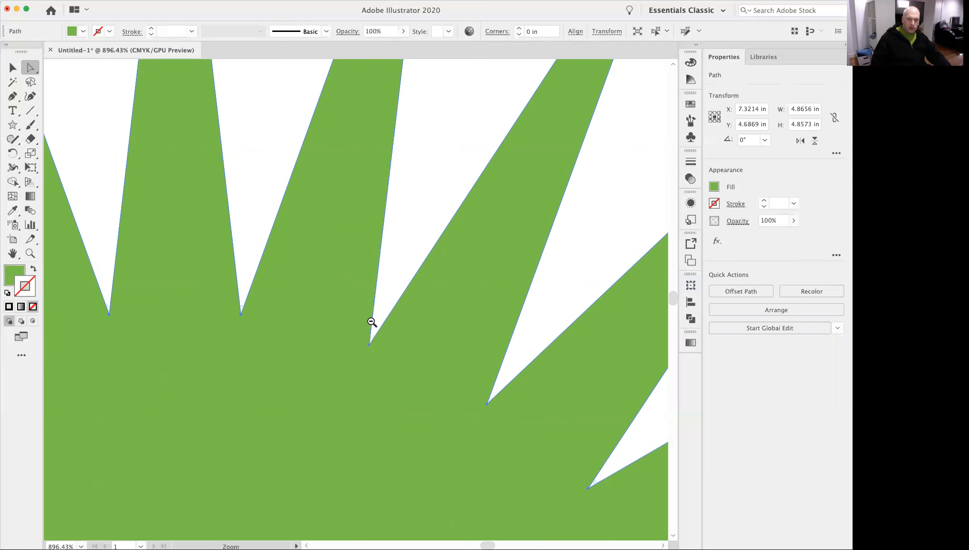
scroll(372, 325, down, 4)
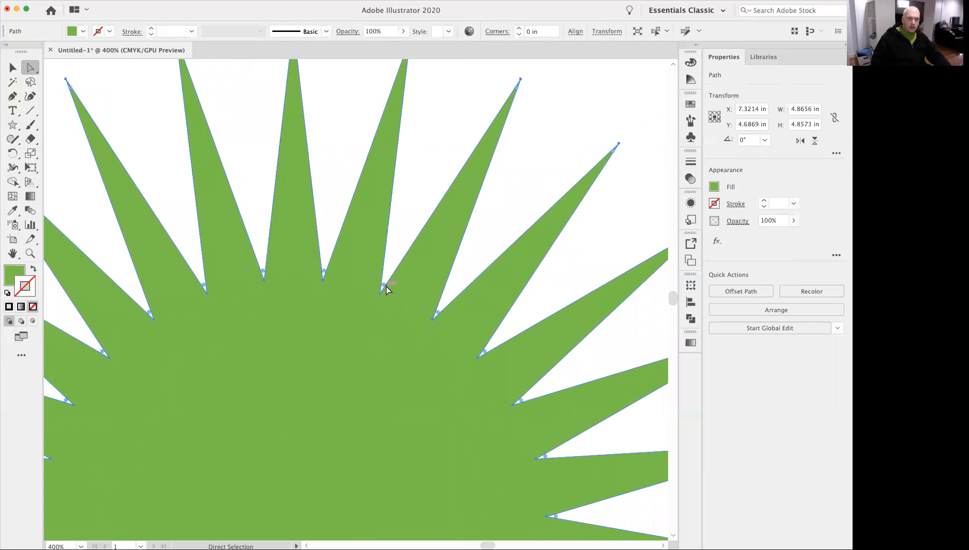
drag(383, 285, 398, 244)
alt+super+click(393, 245)
alt+super+click(367, 372)
drag(407, 343, 485, 298)
click(625, 429)
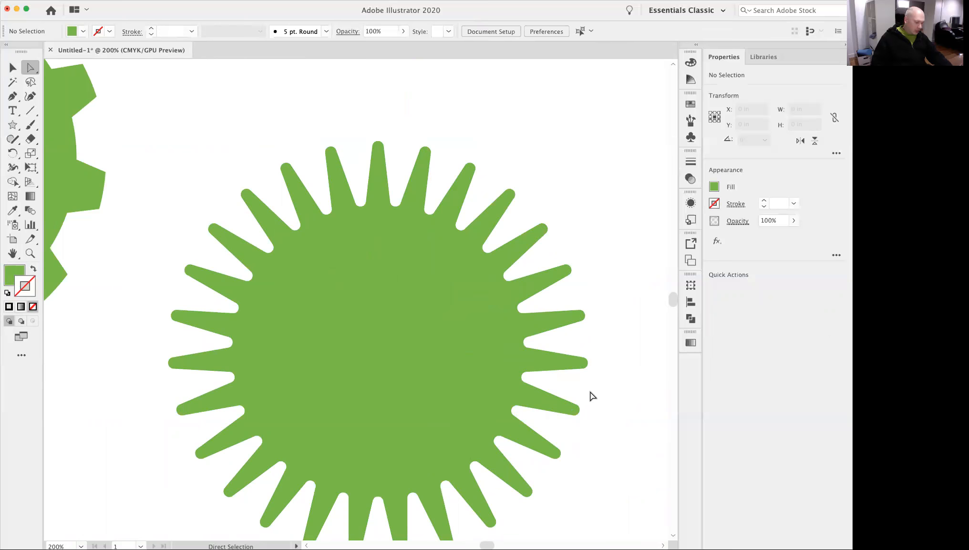
key(super+z)
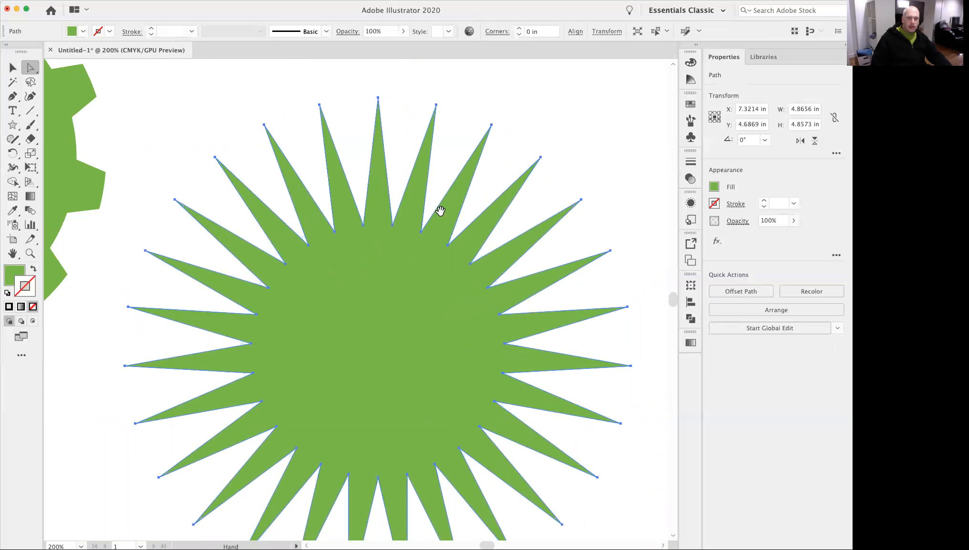
Try inverted round corners of 0.0707 in on all the star's points and undo them.
super+click(427, 217)
super+click(426, 217)
drag(371, 356, 492, 274)
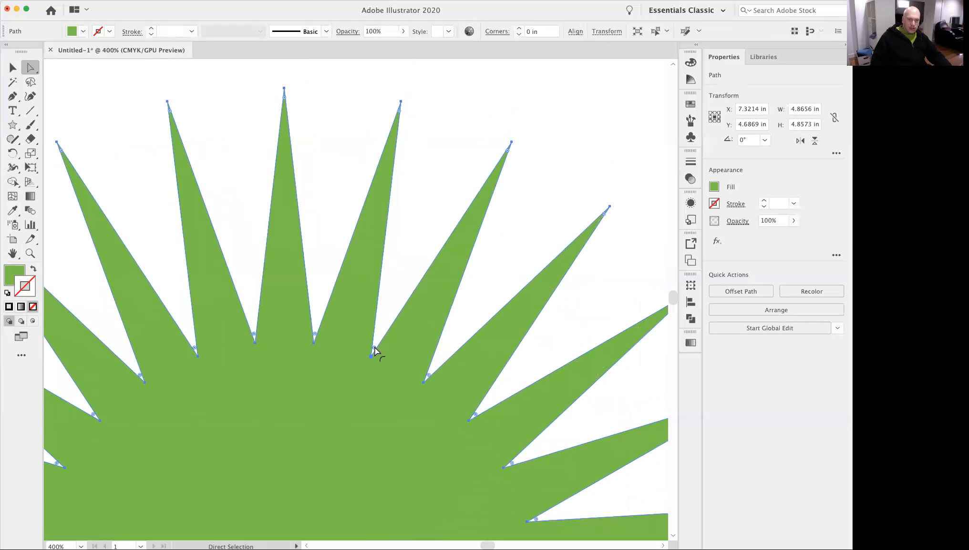
key(alt)
key(super)
drag(375, 352, 401, 306)
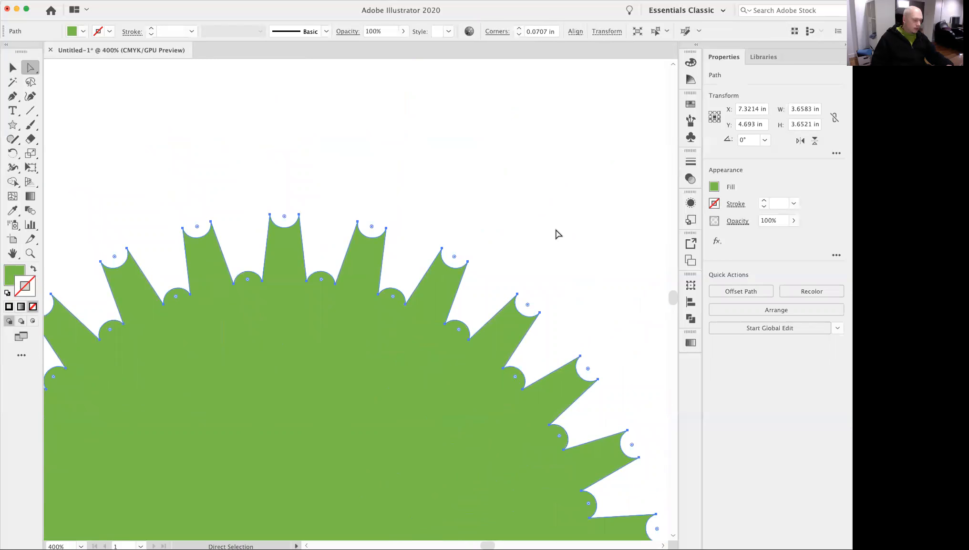
key(super+z)
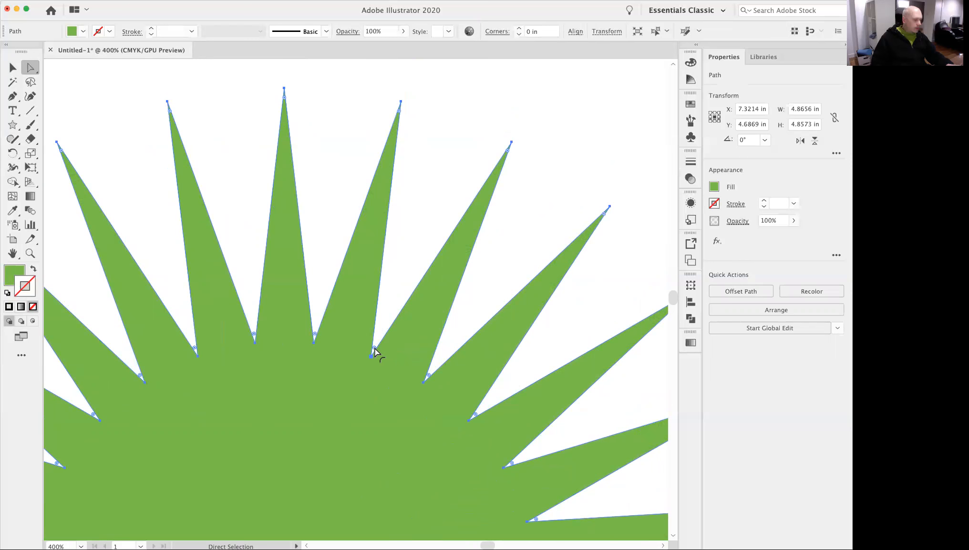
Chamfer all the star's corners at 0.0816 in to form flat gear teeth, and deselect the shape.
key(alt)
drag(374, 348, 413, 293)
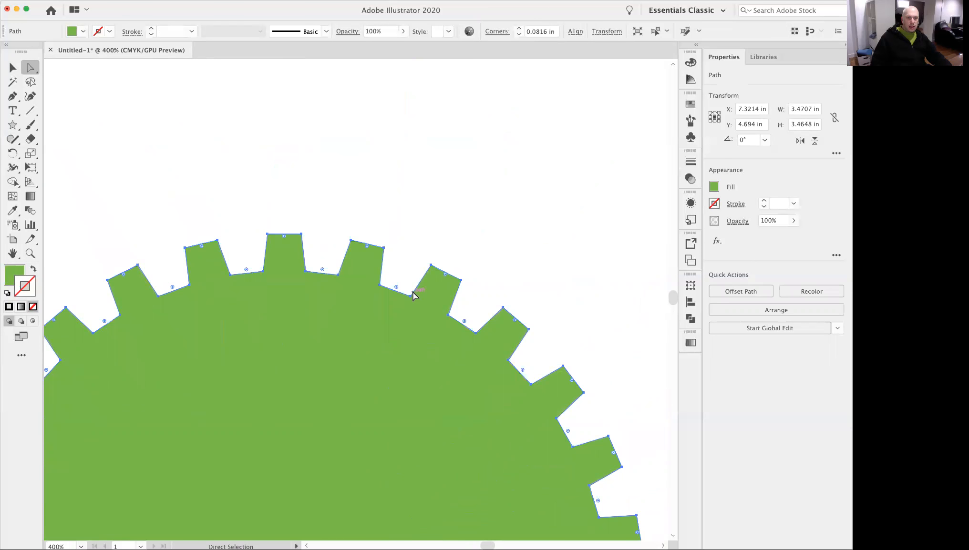
click(13, 68)
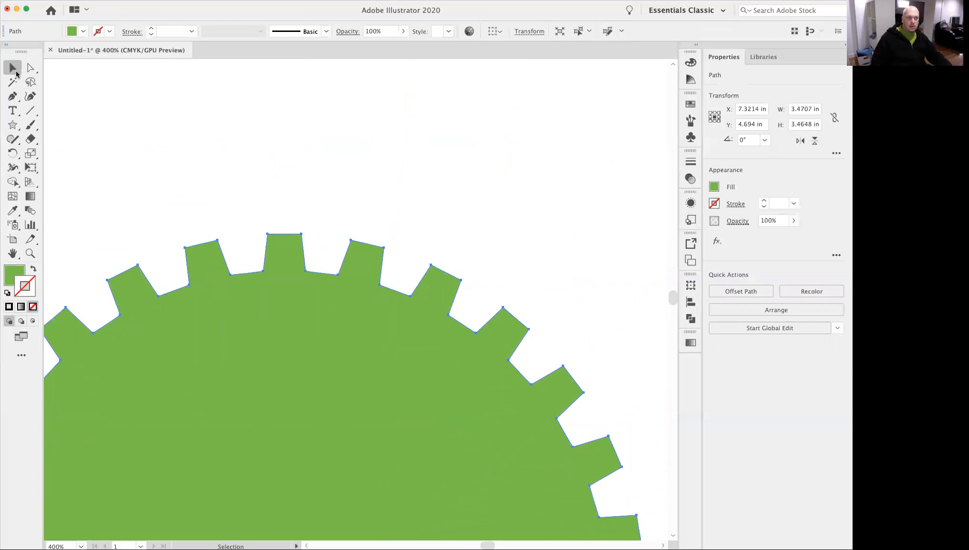
key(super+shift+a)
drag(377, 349, 438, 362)
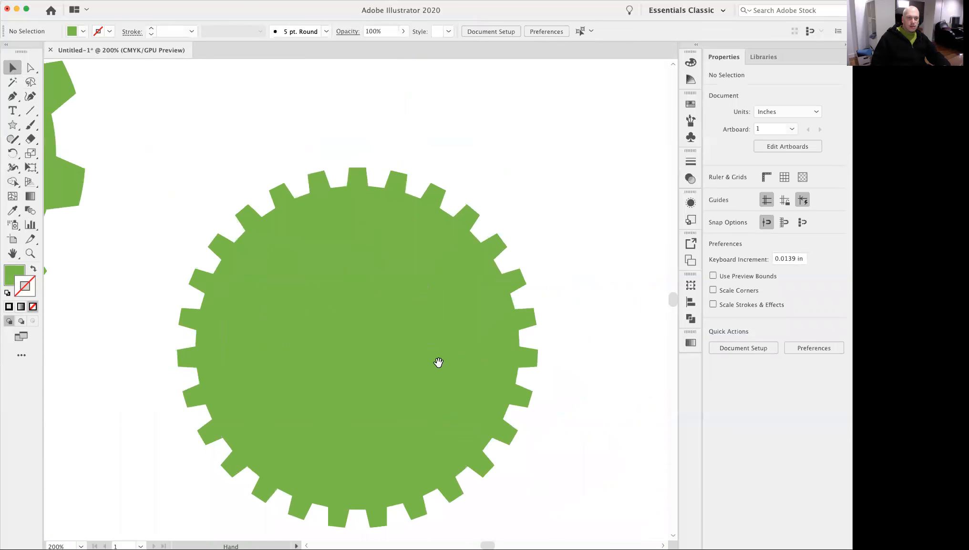
alt+super+click(396, 338)
drag(394, 336, 460, 354)
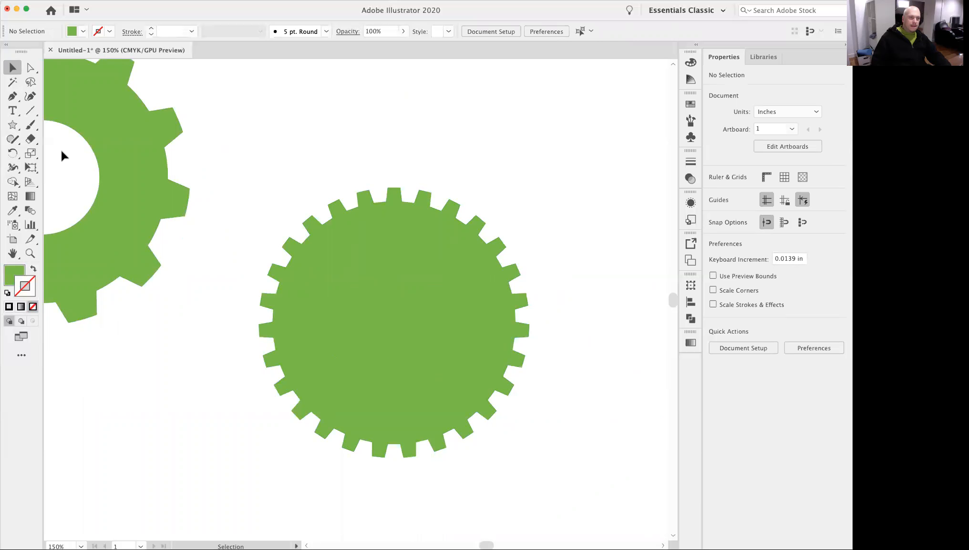
Create a six-point star centred on the 27-tooth gear, with Radius 1 of 2.5396 in and Radius 2 of 1.2698 in.
click(11, 126)
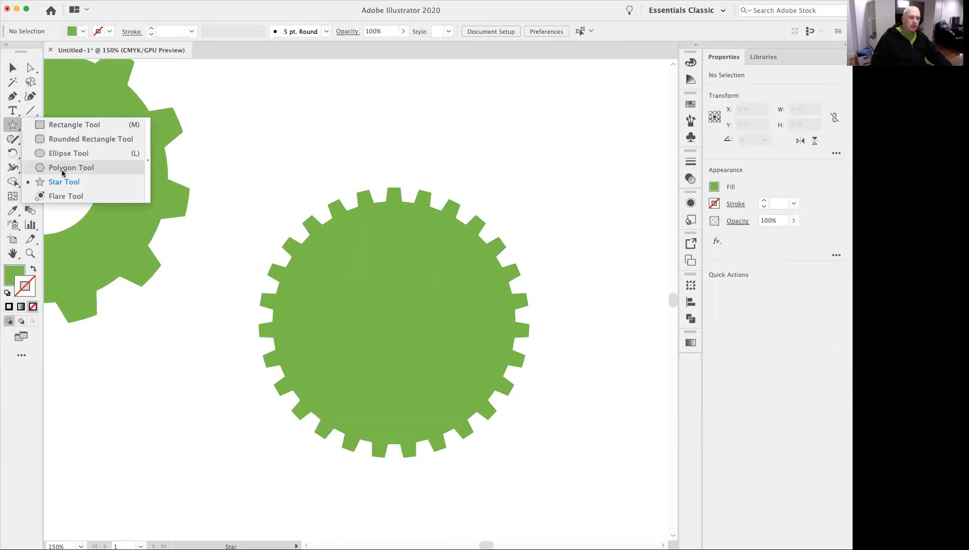
click(61, 181)
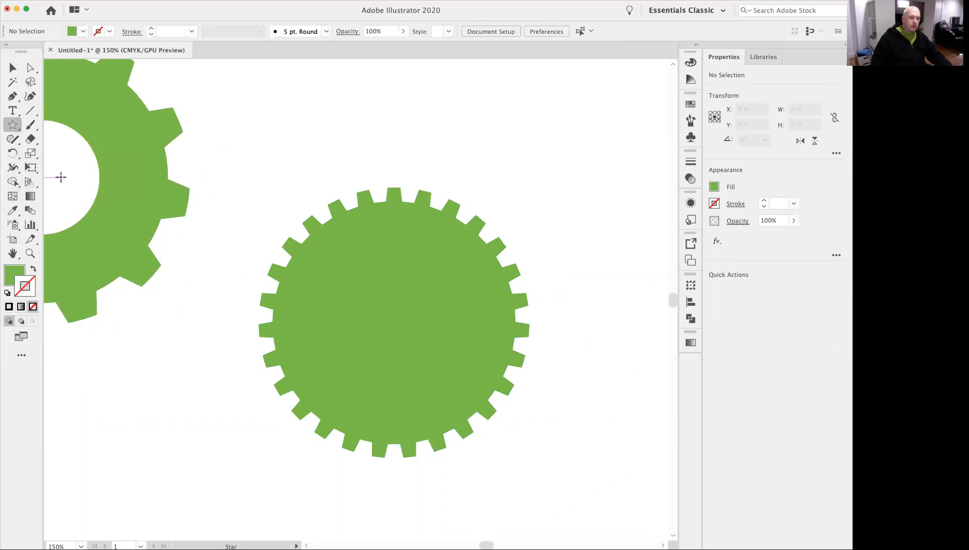
click(393, 322)
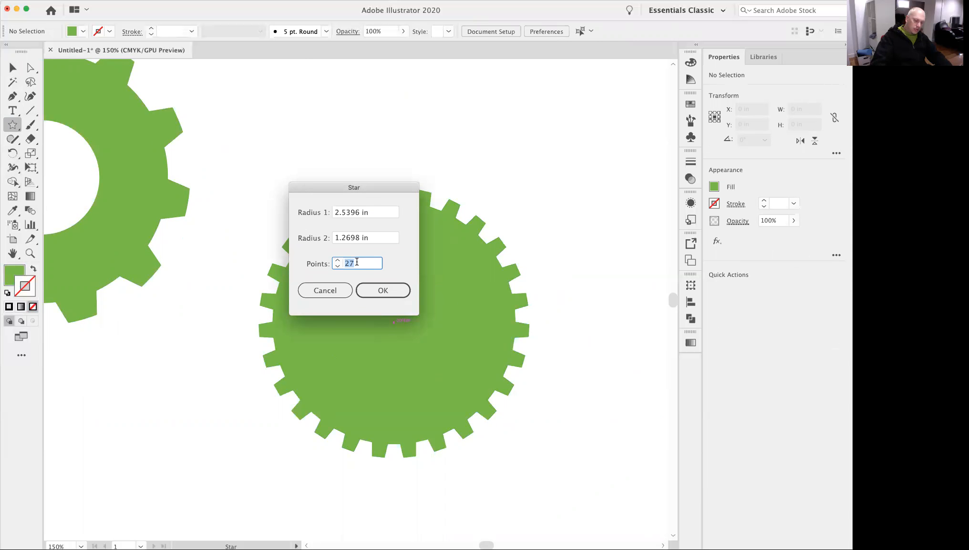
key(Return)
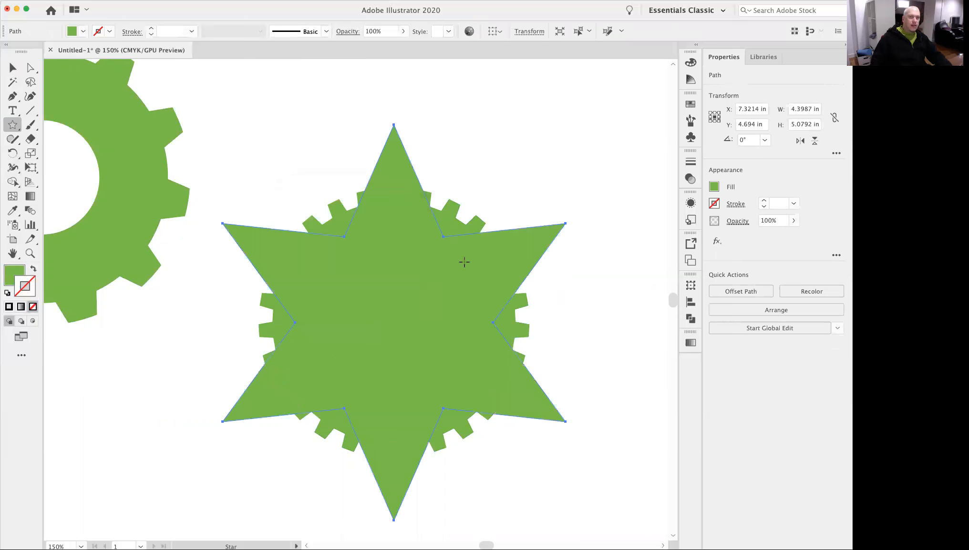
Scale the six-point star about its centre to about 1.67 by 1.93 in and fill it with white sampled from the artboard.
click(13, 68)
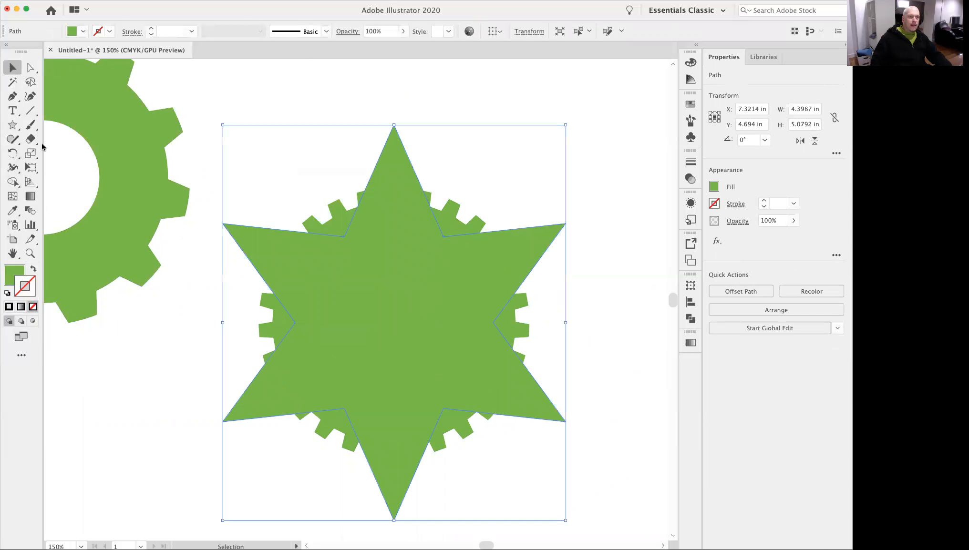
click(31, 155)
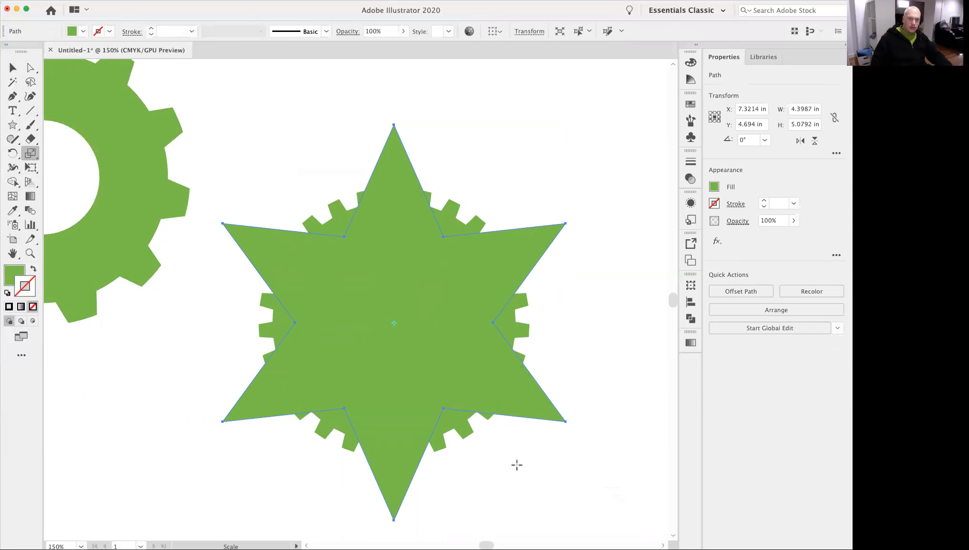
drag(554, 496, 448, 400)
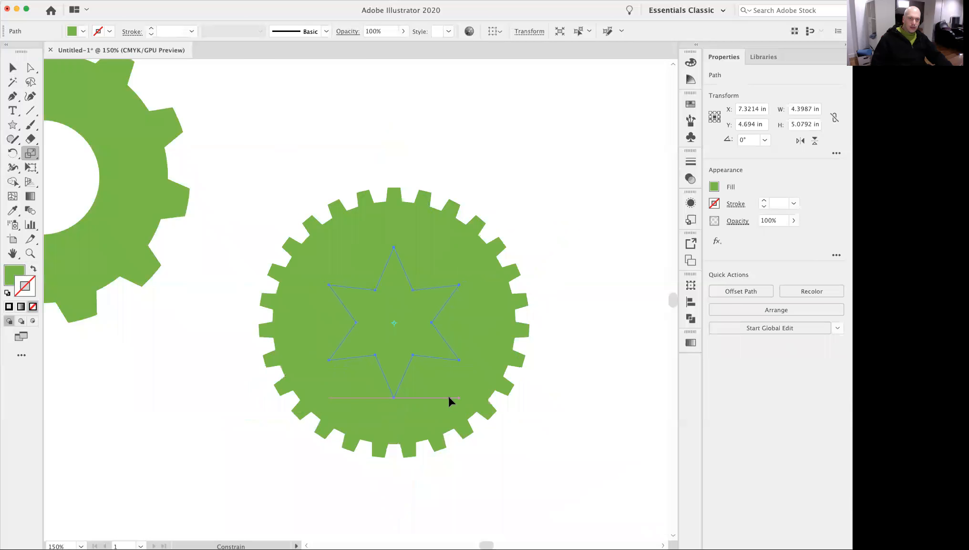
click(30, 70)
click(18, 214)
click(158, 336)
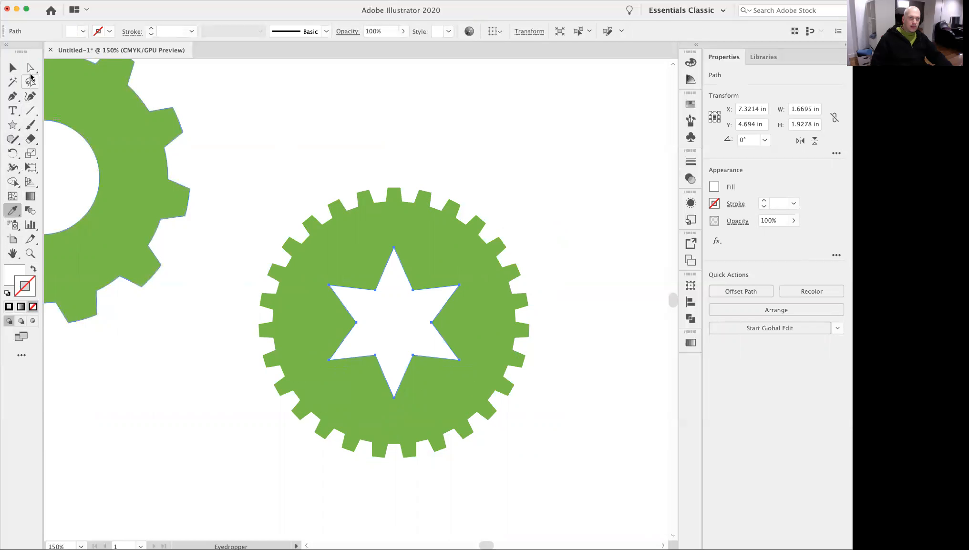
Chamfer all inner and outer corners of the white star at about 0.1522 in, and deselect the shape.
click(31, 70)
super+click(373, 291)
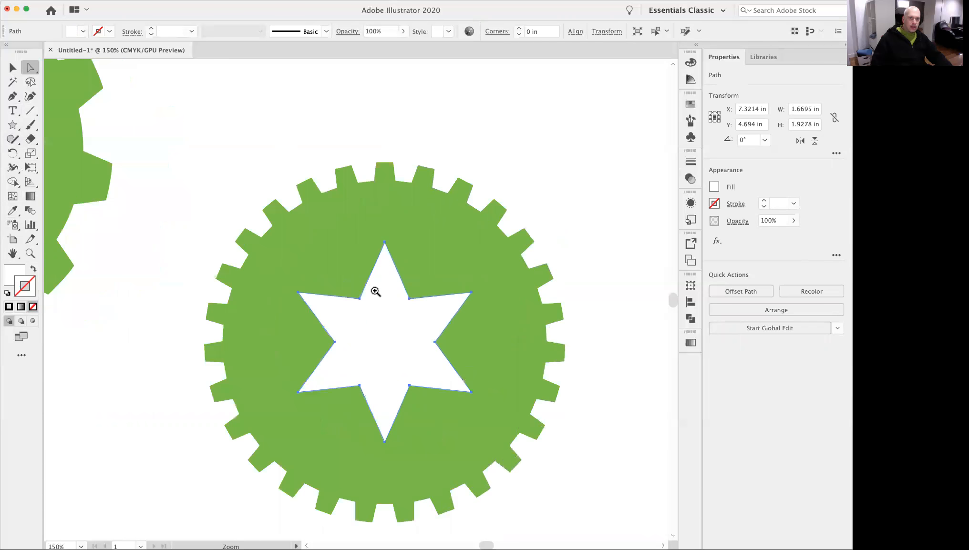
super+click(390, 296)
click(311, 301)
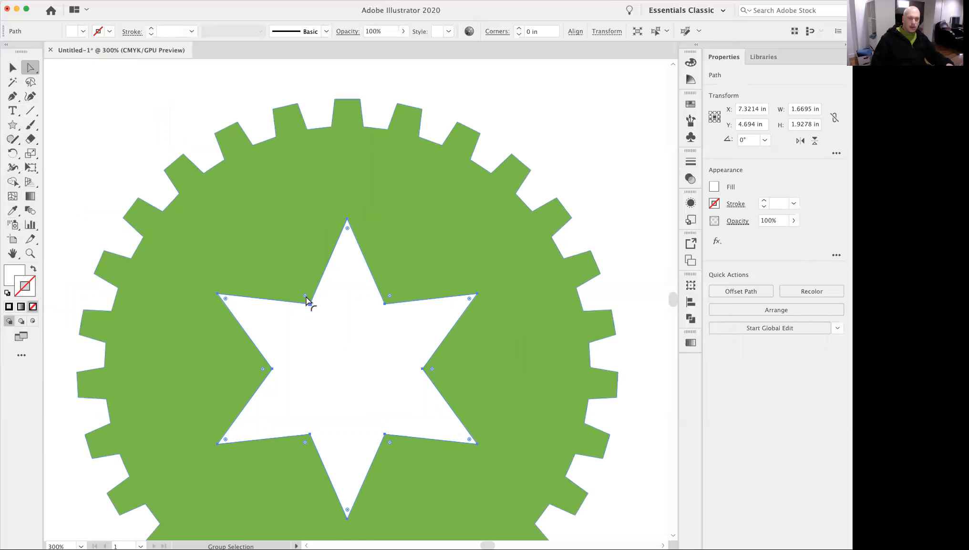
click(389, 297)
drag(390, 297, 400, 280)
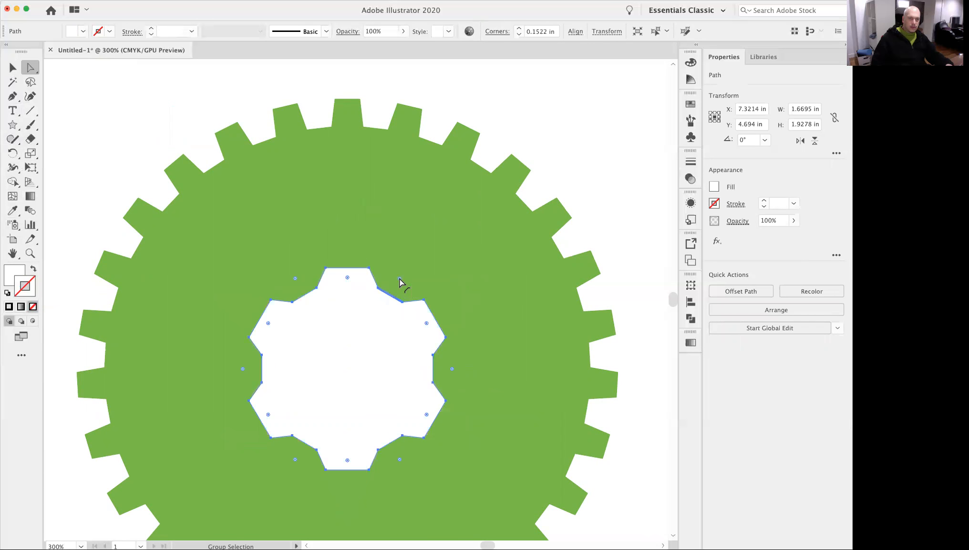
click(14, 74)
key(super+shift+a)
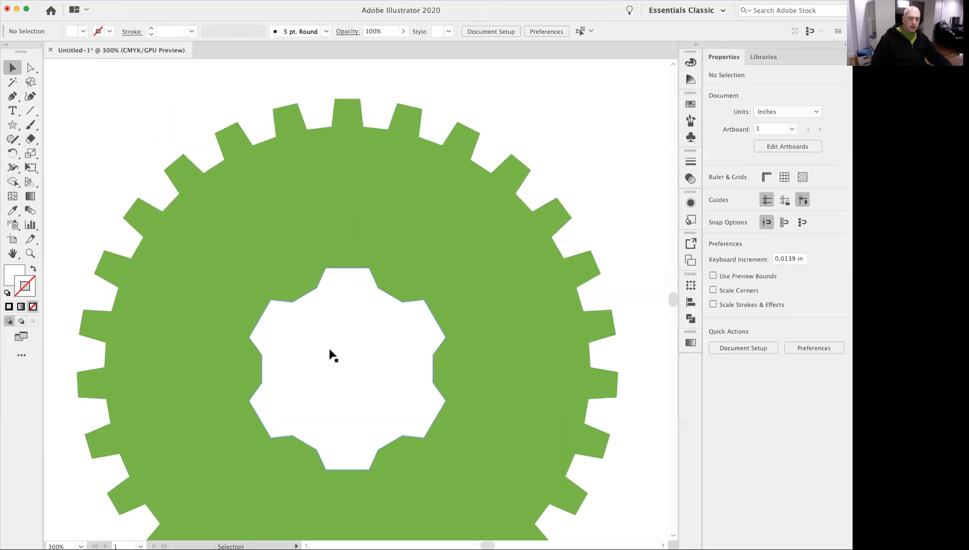
Move the 27-tooth gear together with its white centre across the artboard's right edge, to about X 11.22 in, Y 4.76 in.
alt+super+click(340, 352)
alt+super+click(363, 355)
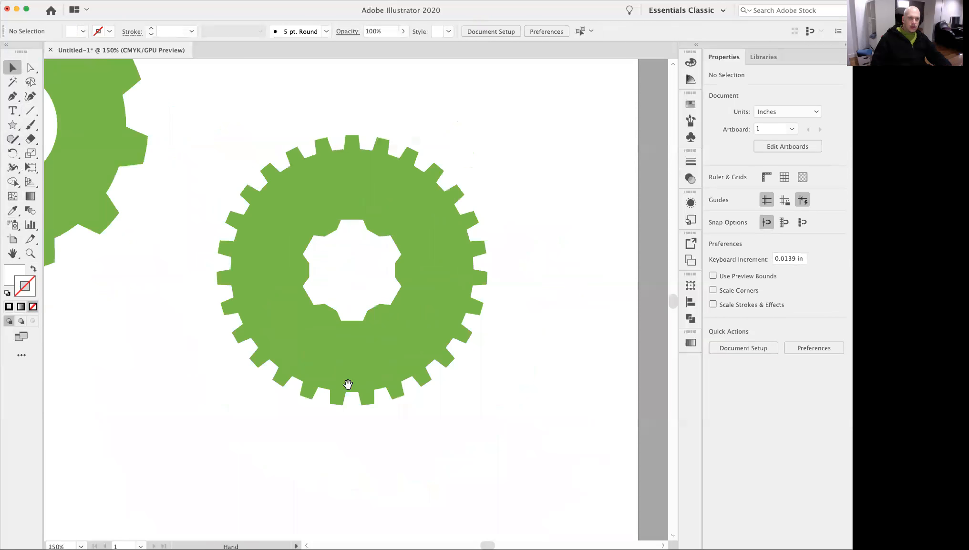
alt+super+click(343, 381)
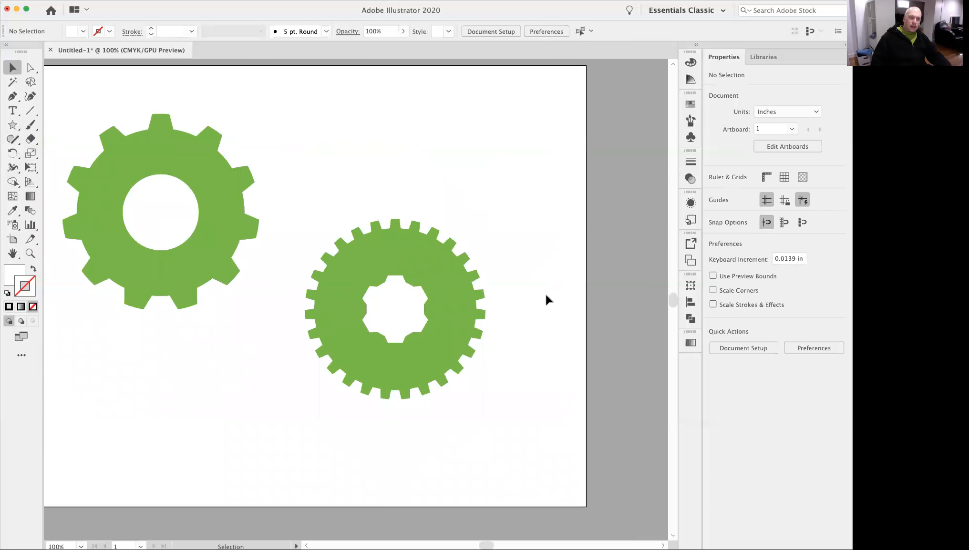
click(431, 361)
drag(431, 361, 482, 375)
click(538, 458)
Cut the white centre shape out of the 27-tooth gear with the Minus Front operation, and deselect the result.
click(460, 321)
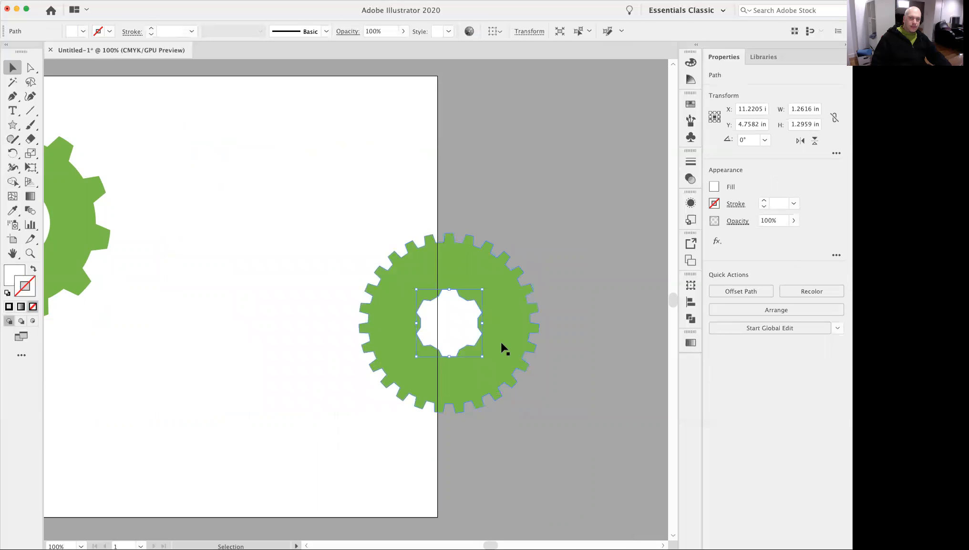
shift+click(451, 355)
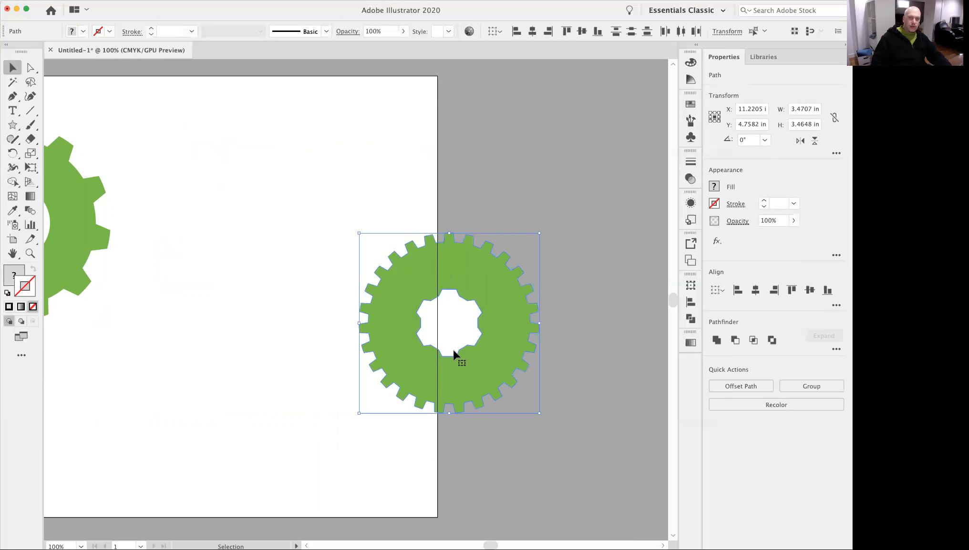
click(689, 318)
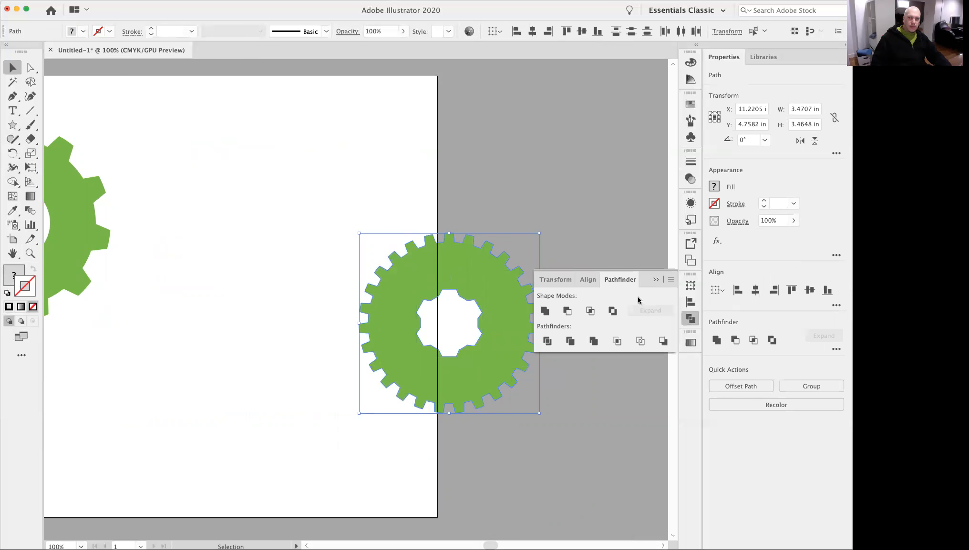
click(567, 312)
click(563, 430)
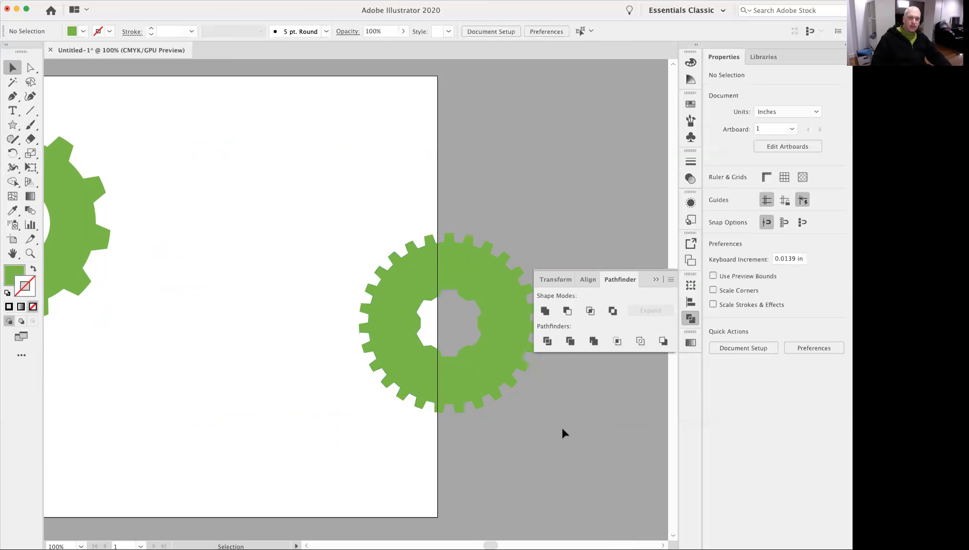
Move the cut-out gear back onto the artboard to about X 6.86 in, Y 3.36 in, and recolour its fill burnt orange.
drag(497, 364, 270, 296)
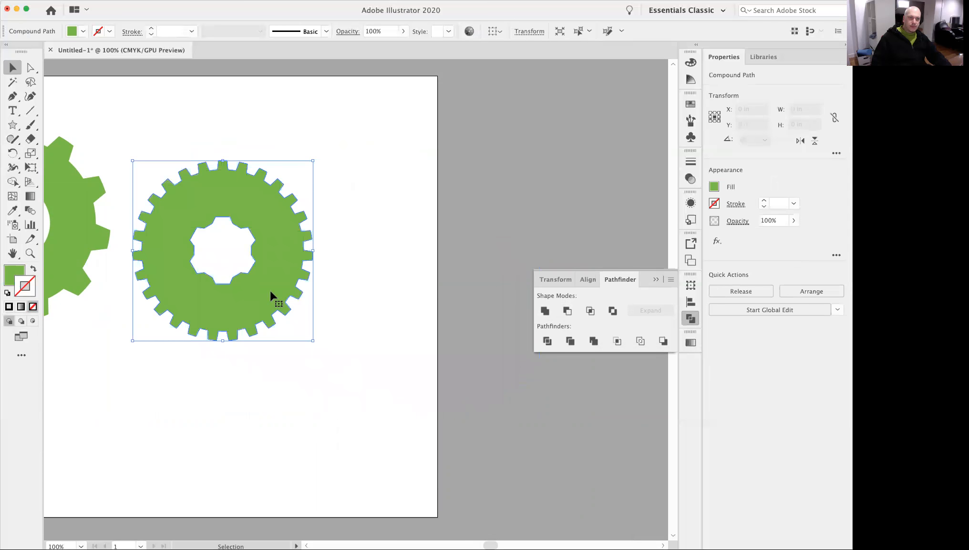
click(10, 276)
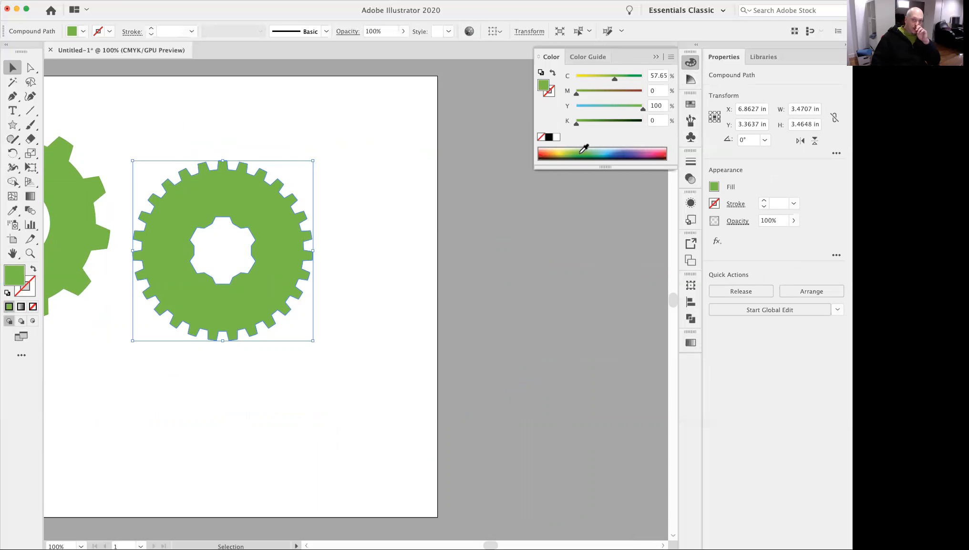
click(548, 152)
click(281, 360)
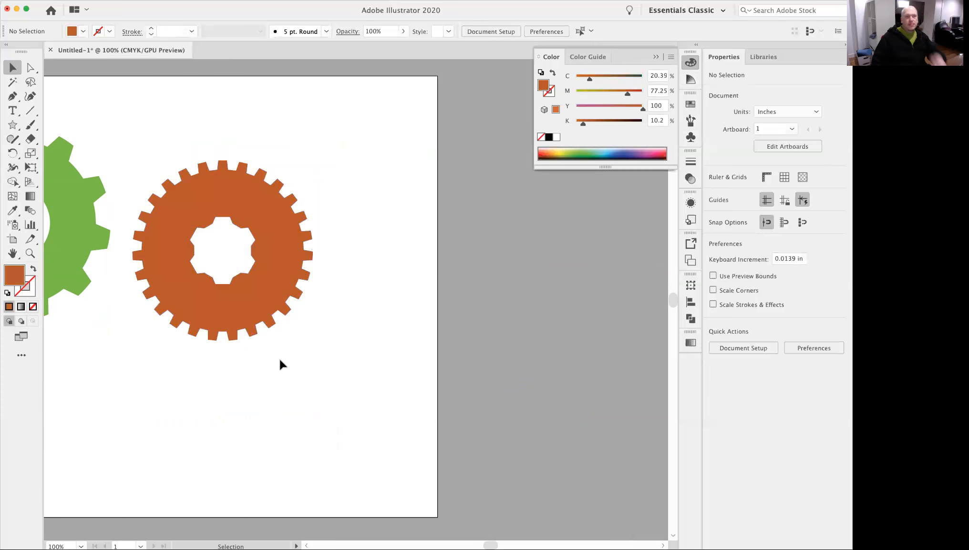
drag(219, 366, 407, 407)
alt+click(307, 392)
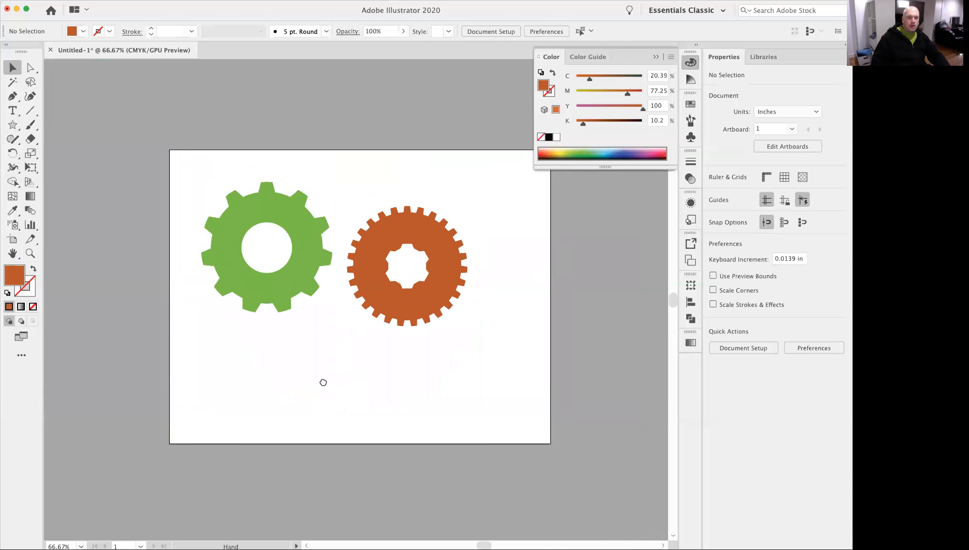